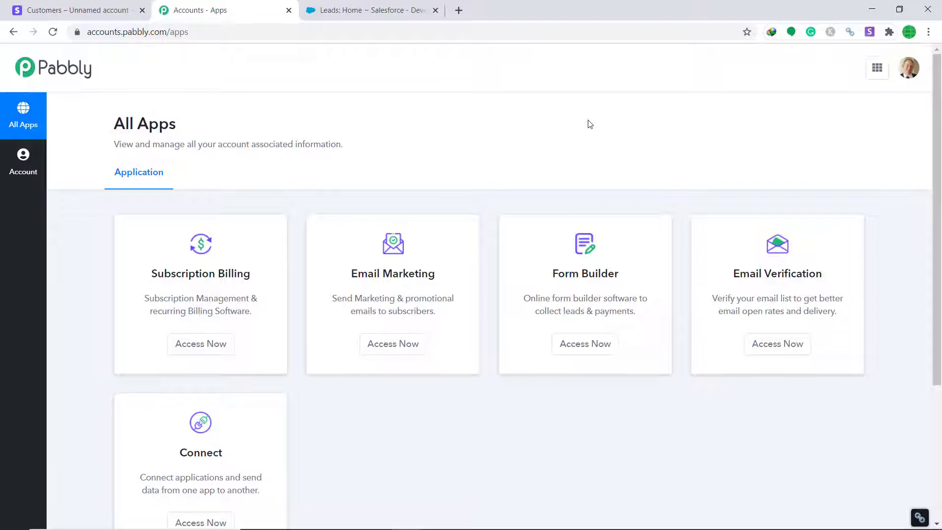
# Open Pabbly Connect from the Pabbly Accounts All Apps page
pyautogui.scroll(-4, 562, 170)
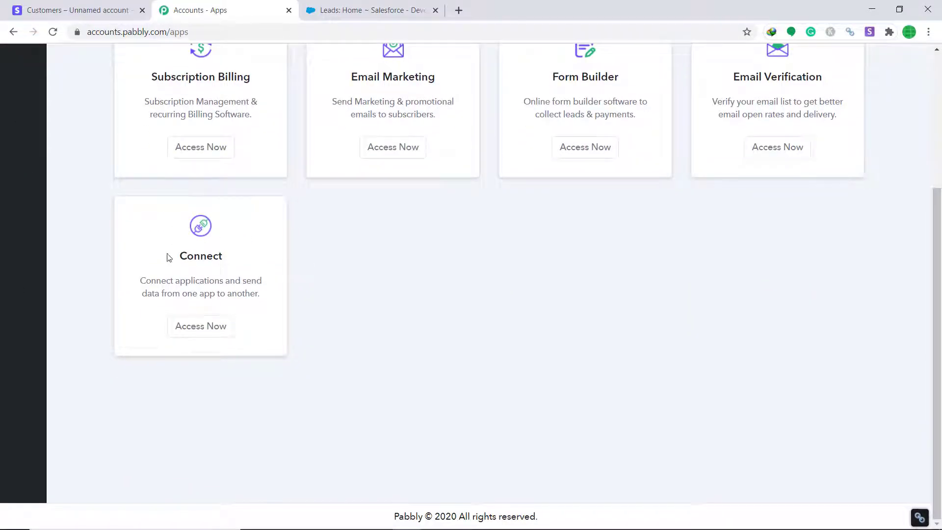
pyautogui.click(216, 331)
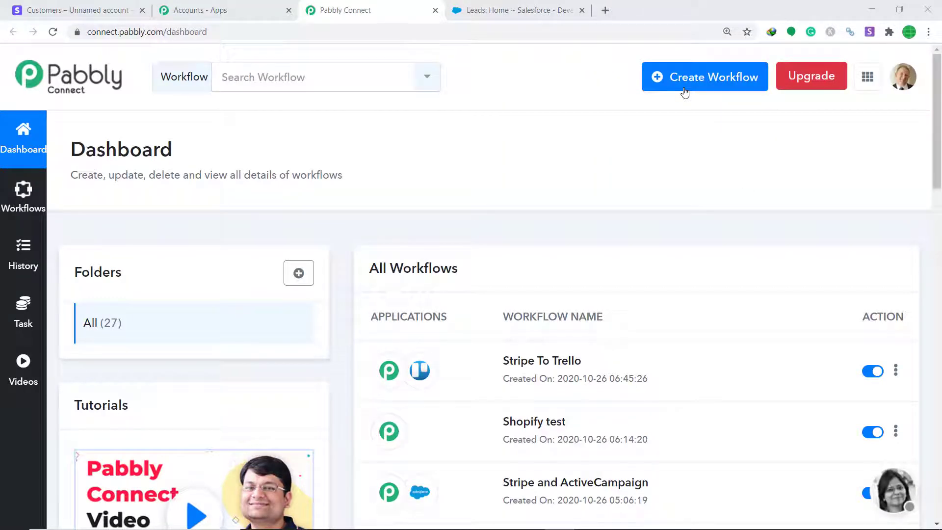
# Create a new workflow named 'Stripe To Salesforce'
pyautogui.click(685, 91)
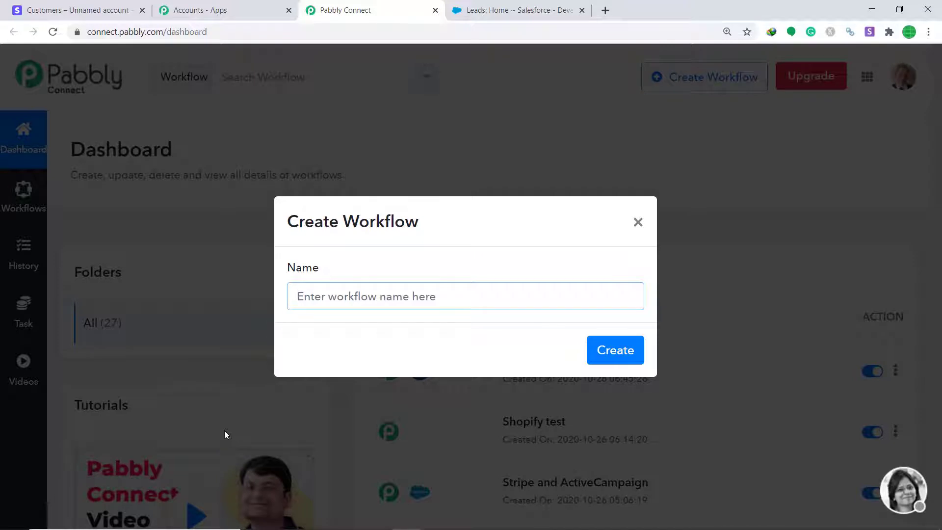
pyautogui.write('Stripe ')
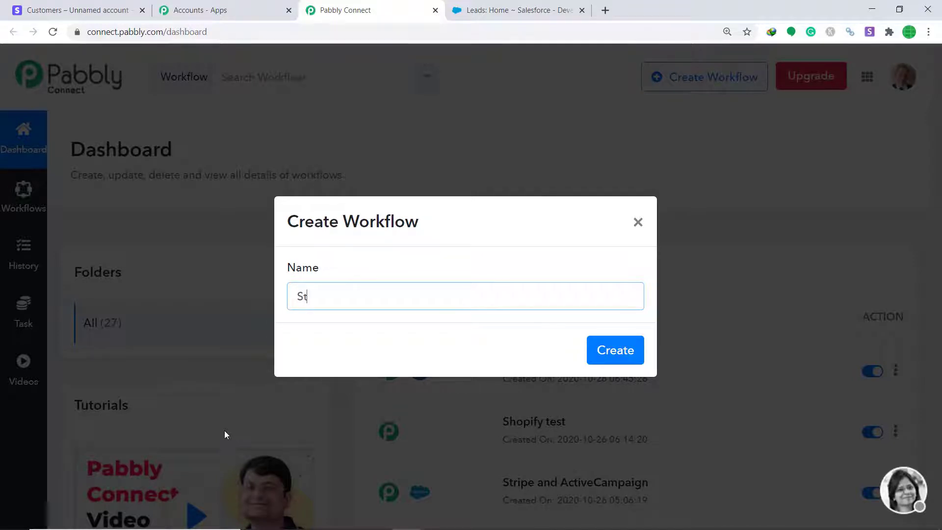
pyautogui.write('To Salesforce')
pyautogui.click(618, 360)
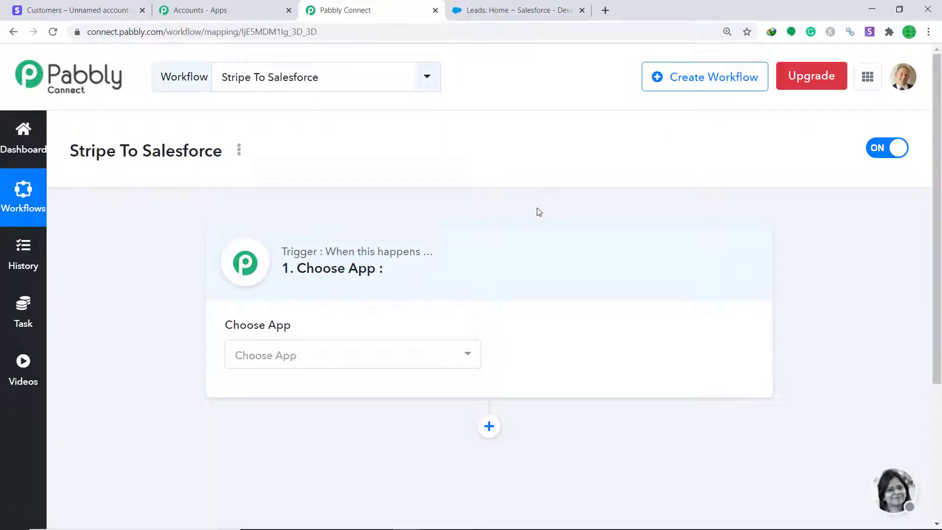
# Set the workflow trigger to Stripe with the New Customer method
pyautogui.click(419, 367)
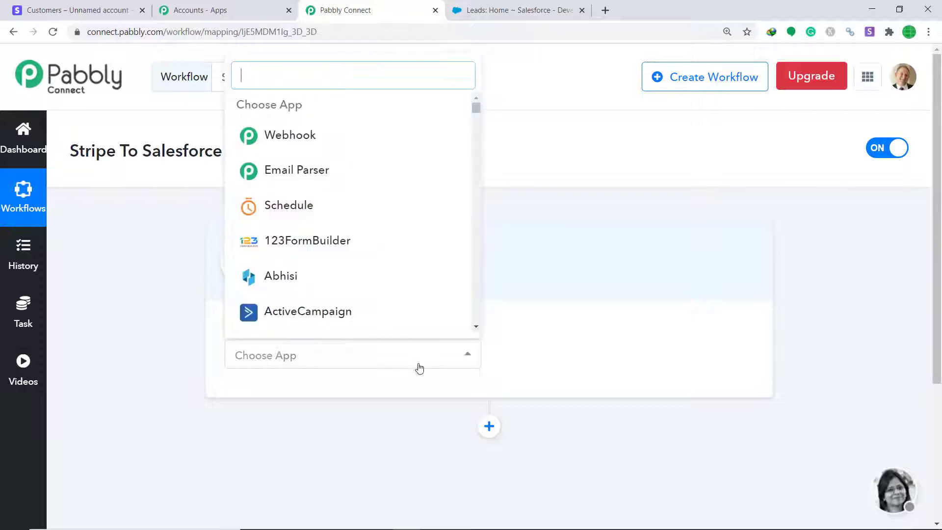
pyautogui.write('Stripe')
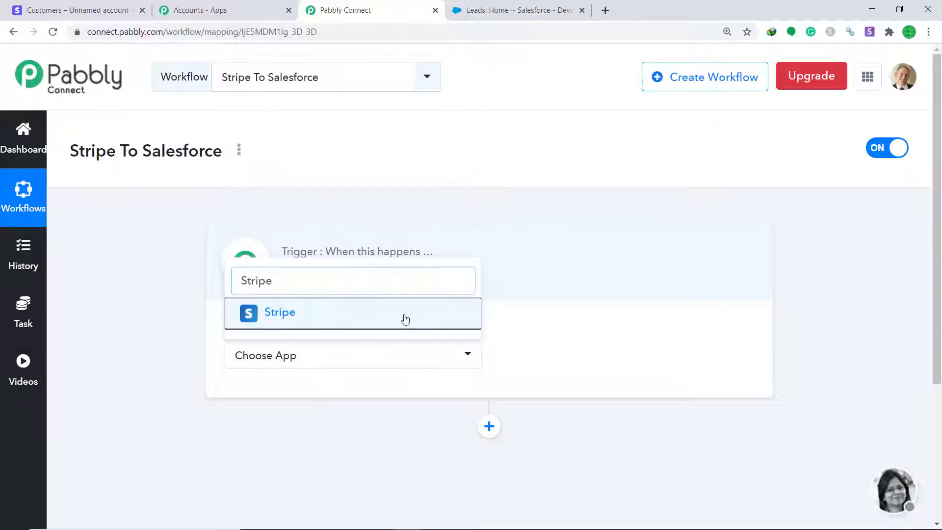
pyautogui.click(404, 317)
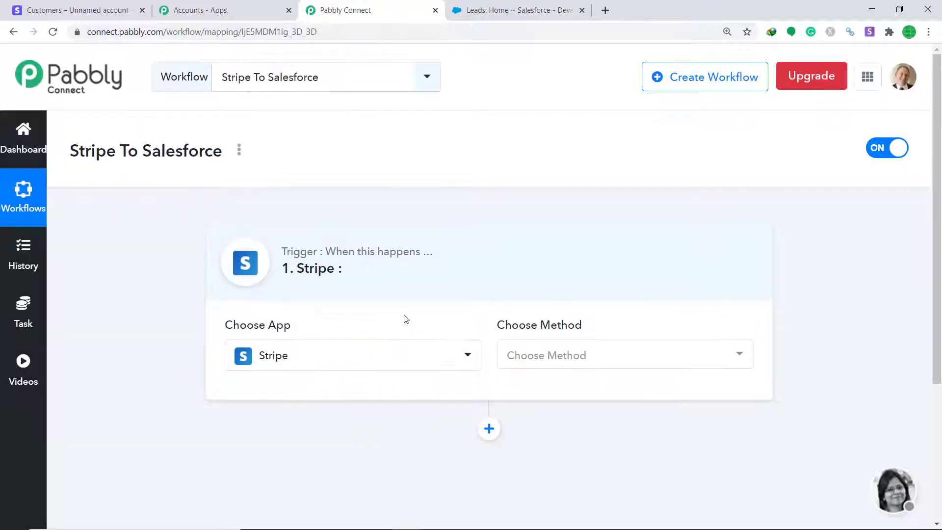
pyautogui.click(529, 362)
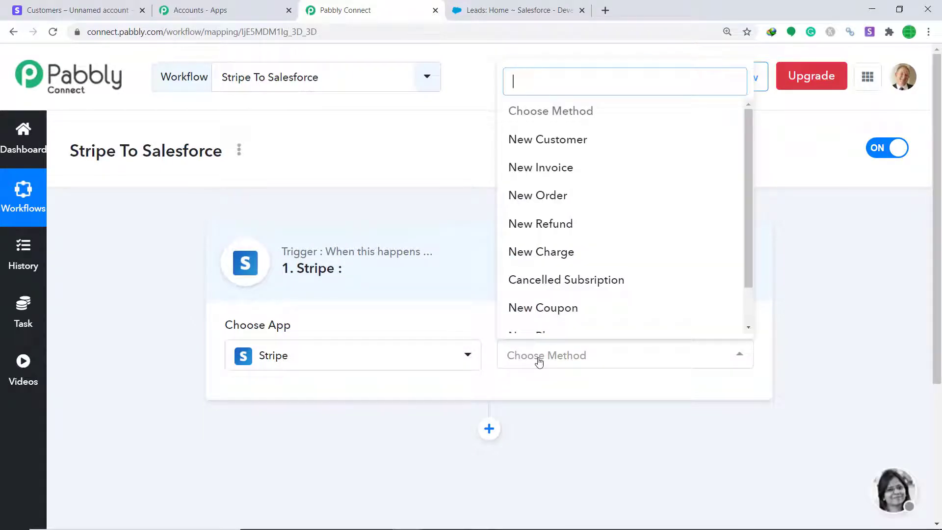
pyautogui.click(569, 141)
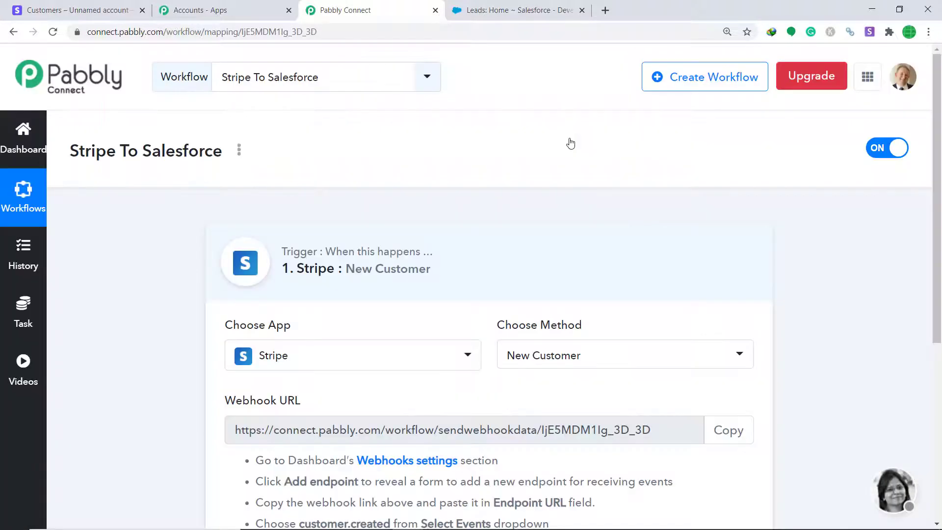
# Review the trigger methods, keep New Customer, and go to the Stripe customers page
pyautogui.click(622, 366)
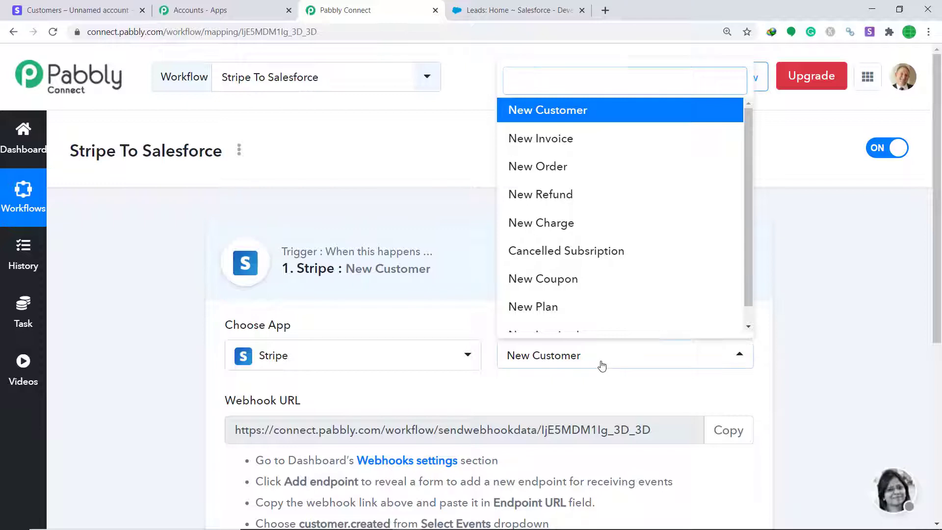
pyautogui.click(601, 365)
pyautogui.click(602, 366)
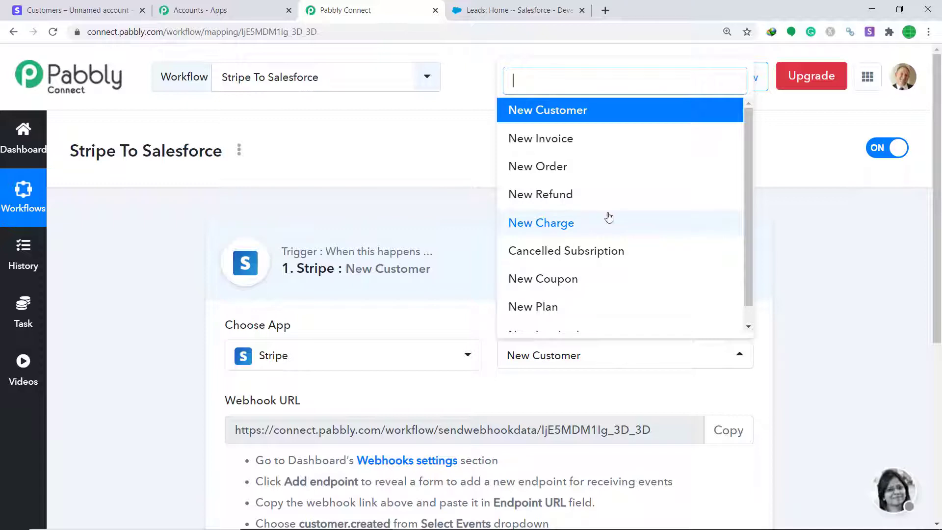
pyautogui.scroll(-1, 572, 207)
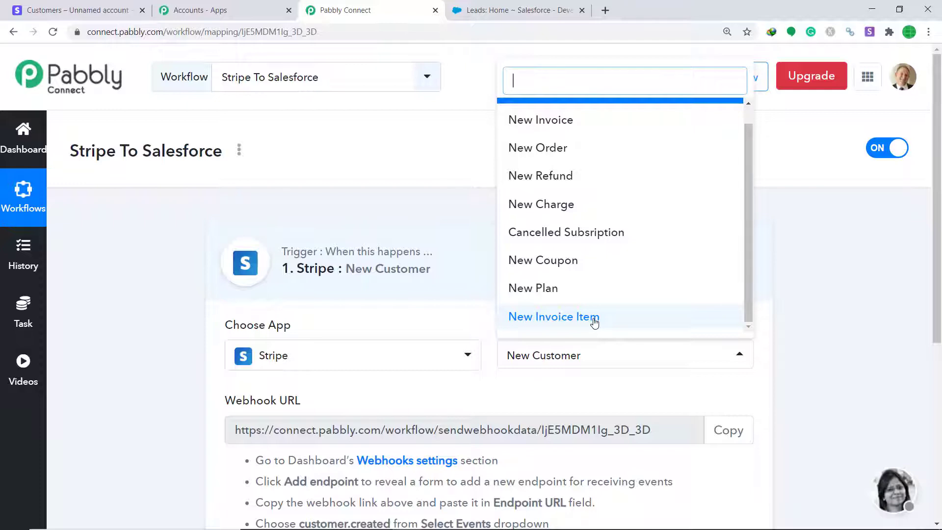
pyautogui.click(605, 372)
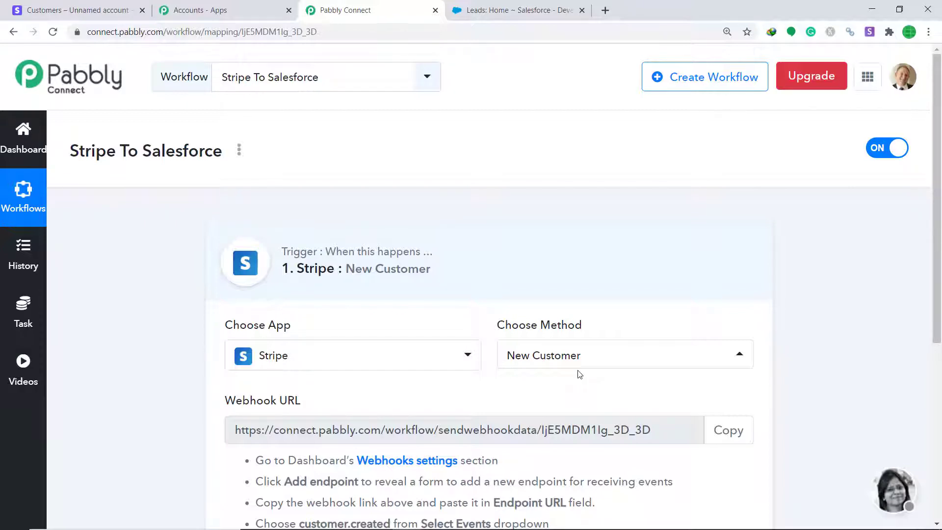
pyautogui.click(78, 9)
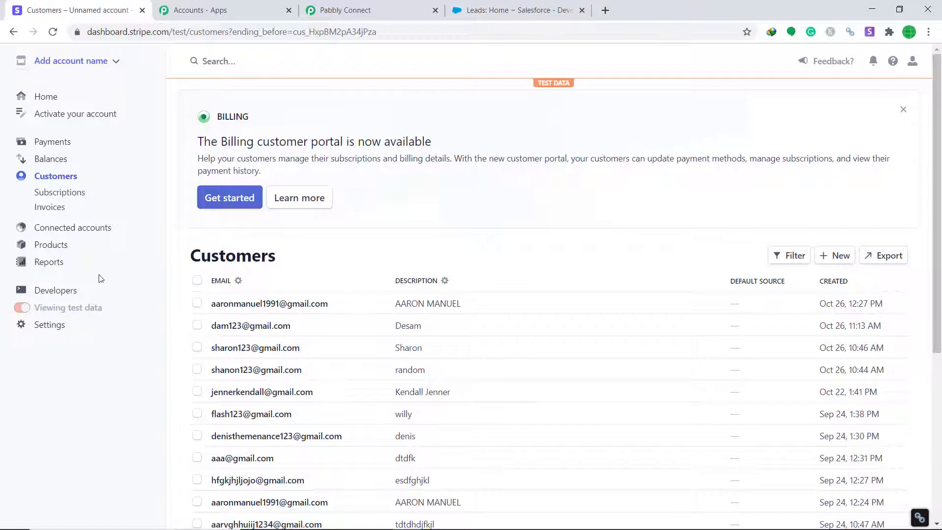
# Start a new Stripe webhook endpoint and copy the Pabbly workflow's webhook URL
pyautogui.click(44, 292)
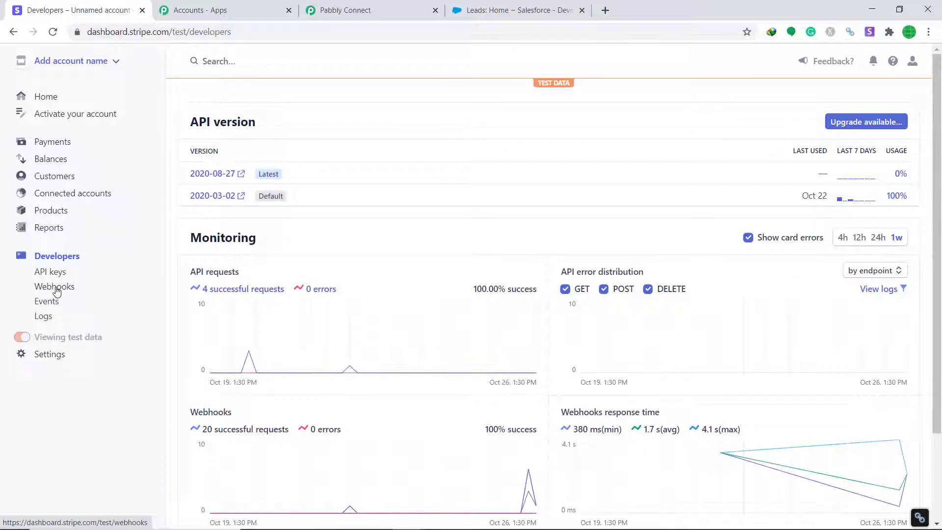
pyautogui.click(55, 290)
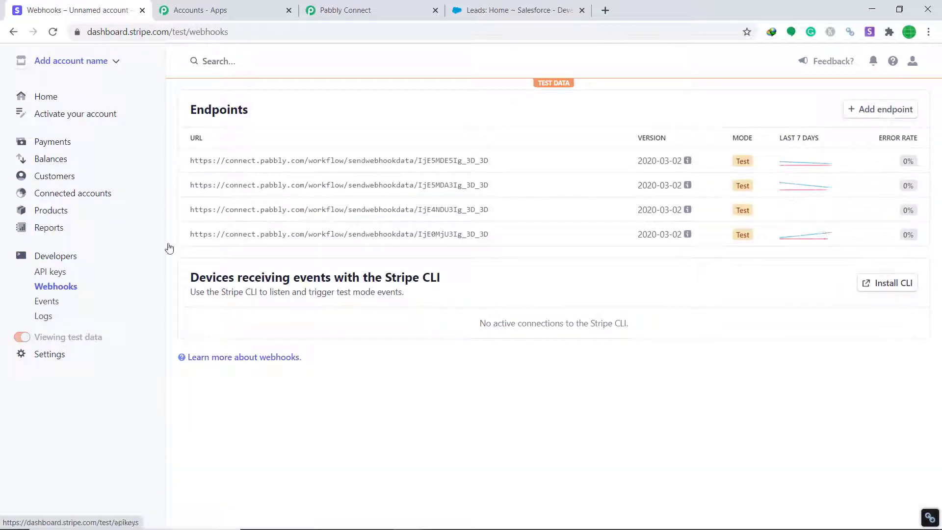
pyautogui.click(861, 115)
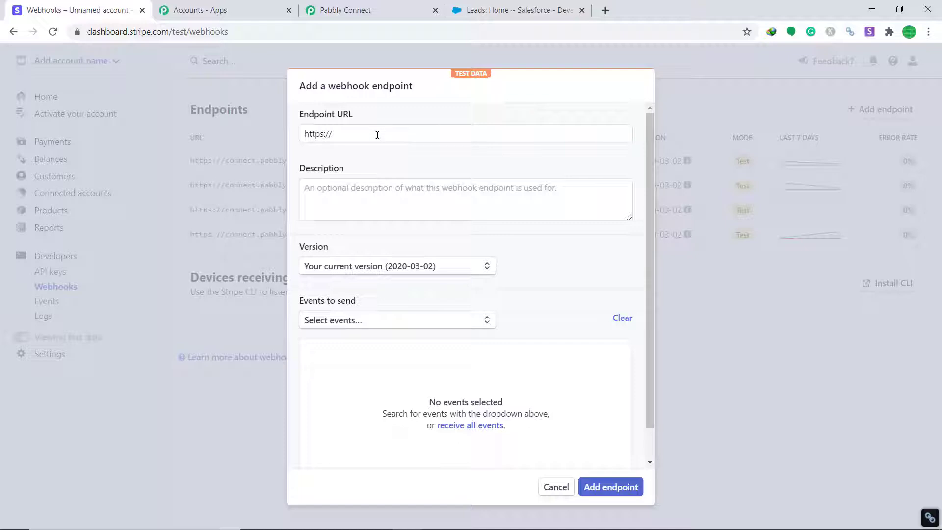
pyautogui.click(364, 10)
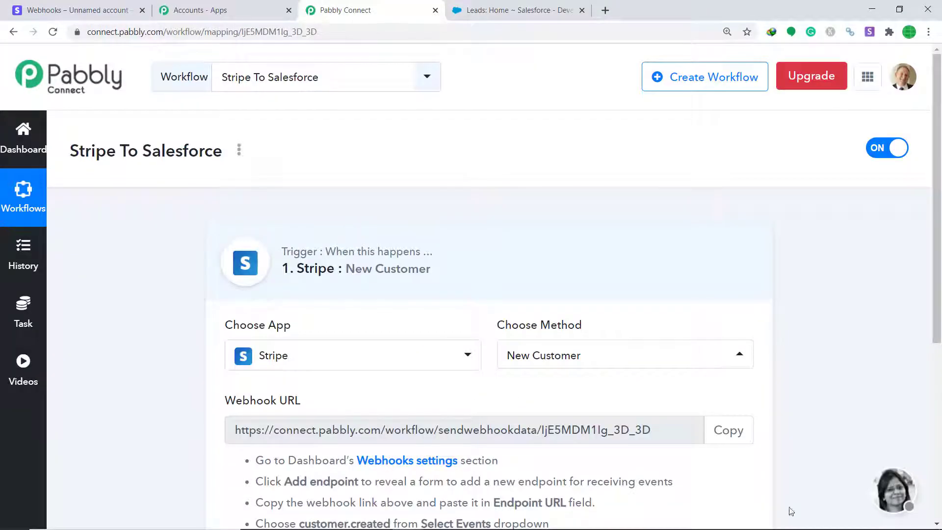
pyautogui.click(728, 430)
pyautogui.scroll(-3, 860, 353)
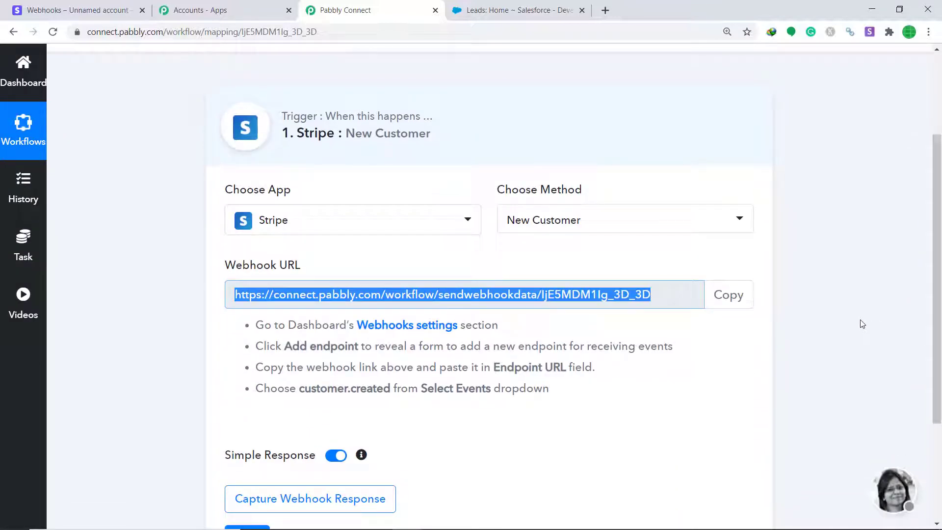
pyautogui.click(131, 5)
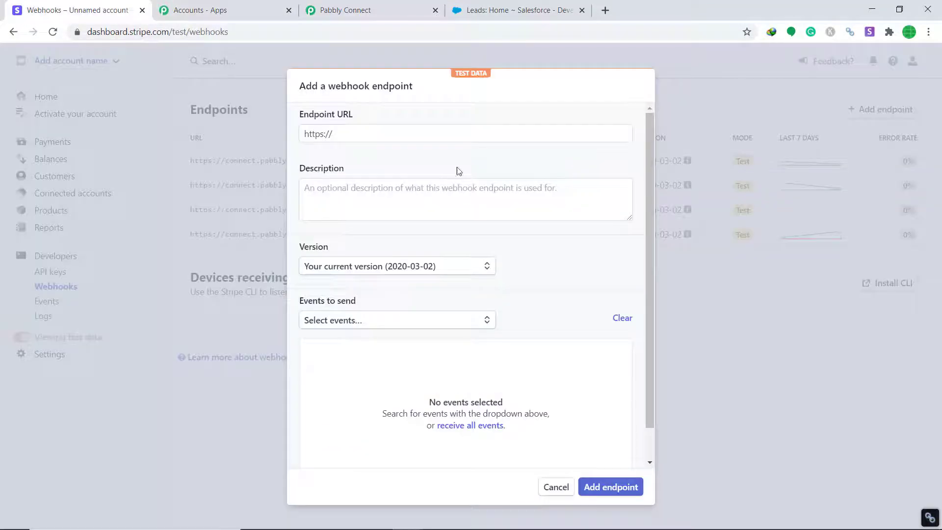
# Paste the Pabbly webhook URL as the endpoint URL
pyautogui.rightClick(452, 137)
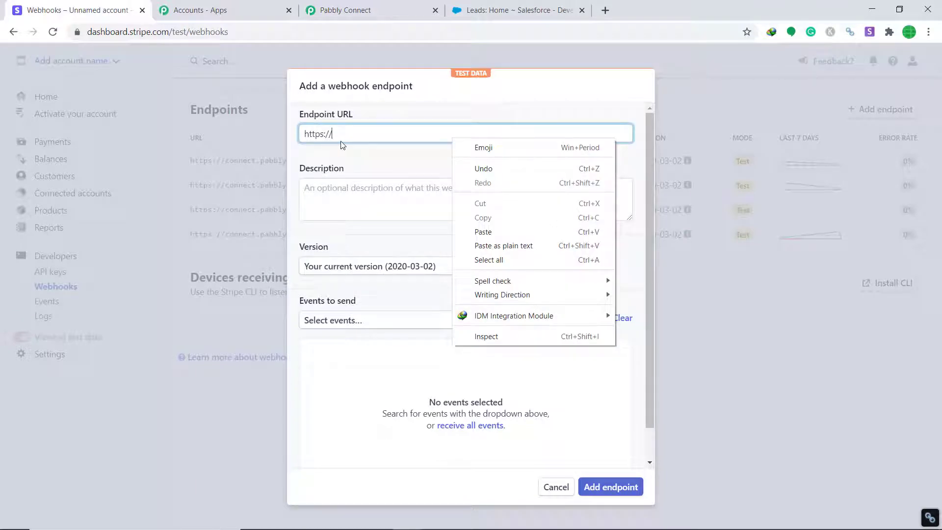
pyautogui.click(355, 137)
pyautogui.press('BackSpace')
pyautogui.press('BackSpace')
pyautogui.press('BackSpace')
pyautogui.press('BackSpace')
pyautogui.press('BackSpace')
pyautogui.press('BackSpace')
pyautogui.press('BackSpace')
pyautogui.press('BackSpace')
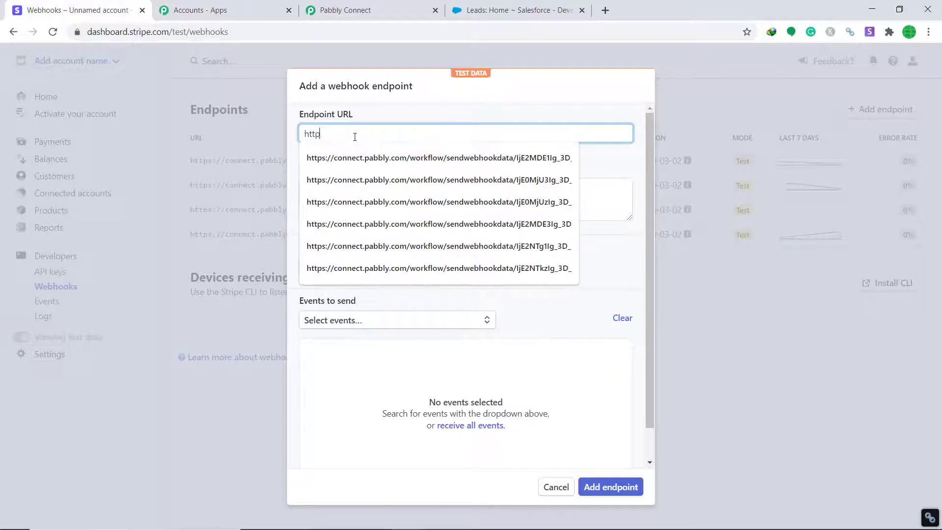
pyautogui.rightClick(355, 137)
pyautogui.click(390, 232)
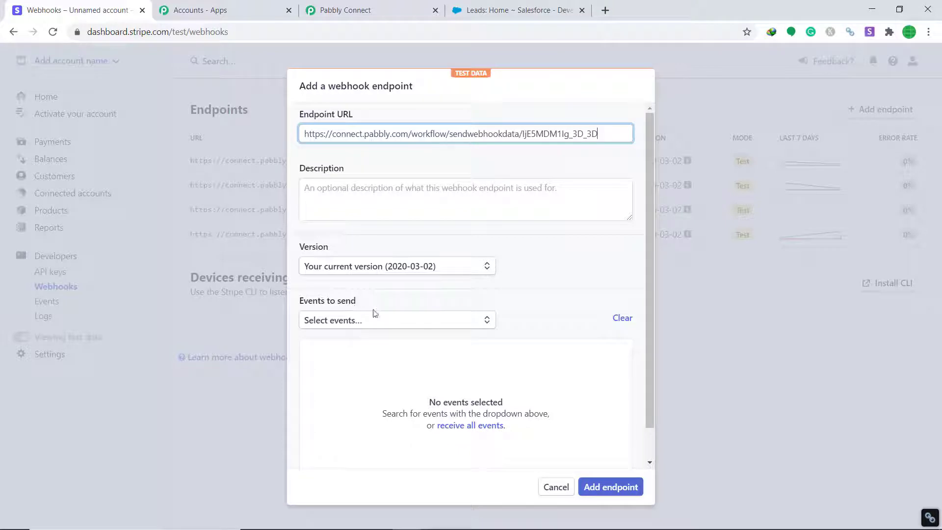
# Select the customer.created event and save the webhook endpoint
pyautogui.click(383, 326)
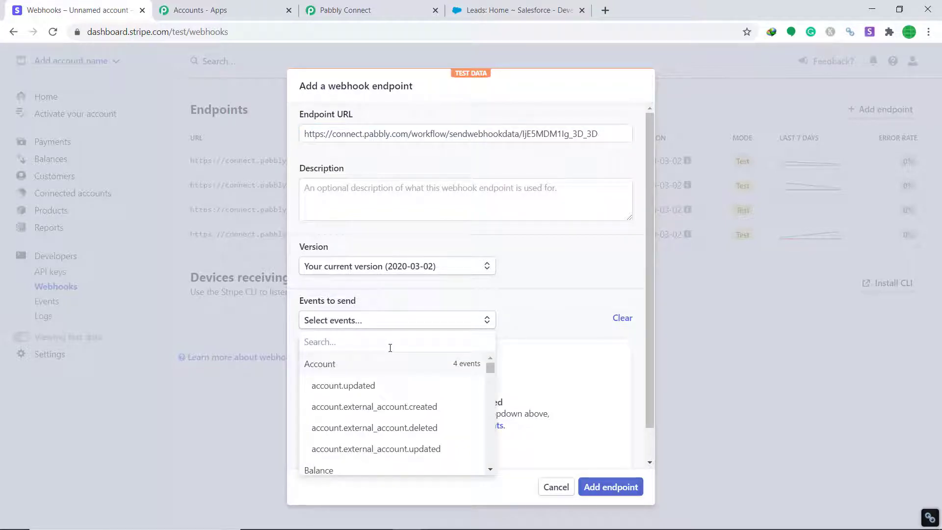
pyautogui.scroll(-6, 394, 369)
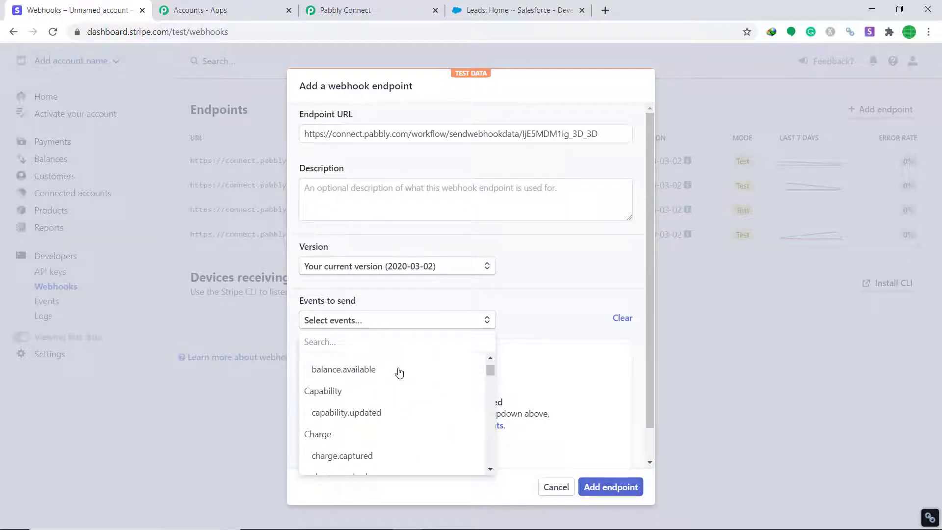
pyautogui.scroll(-6, 398, 377)
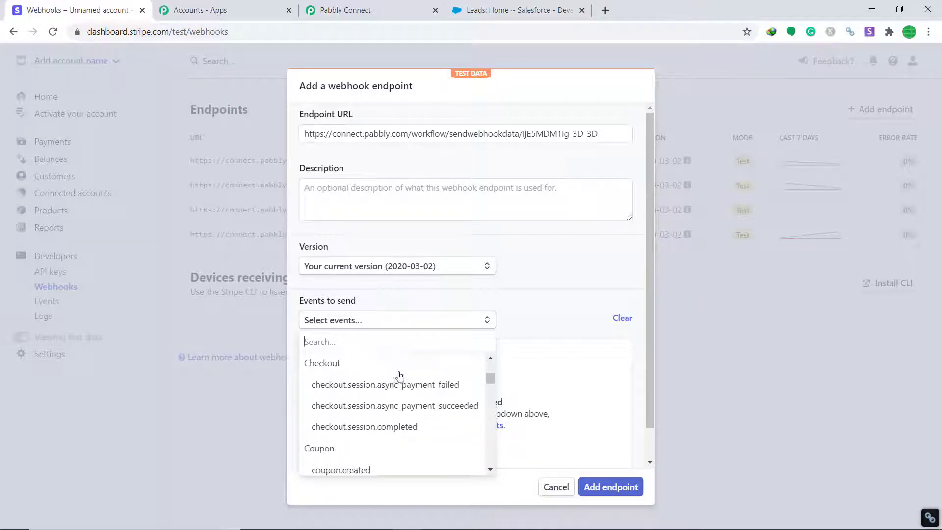
pyautogui.scroll(-6, 397, 382)
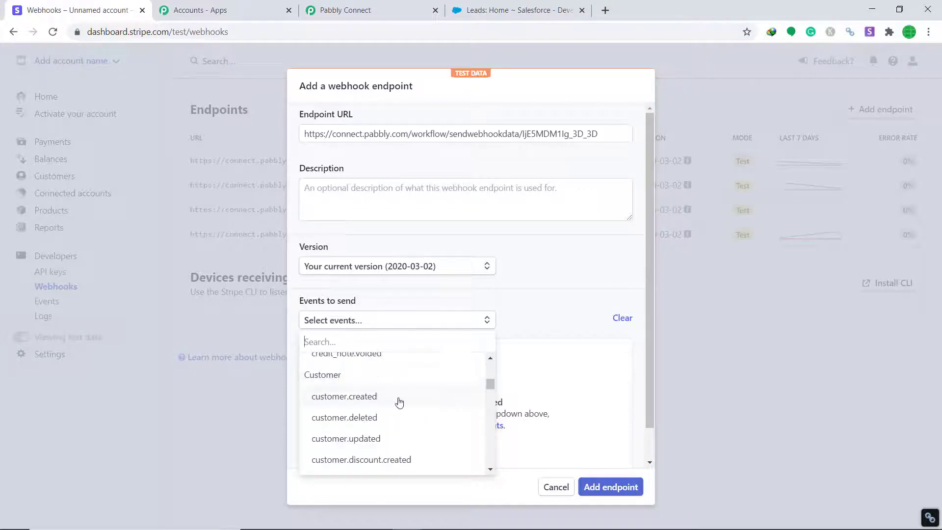
pyautogui.click(377, 399)
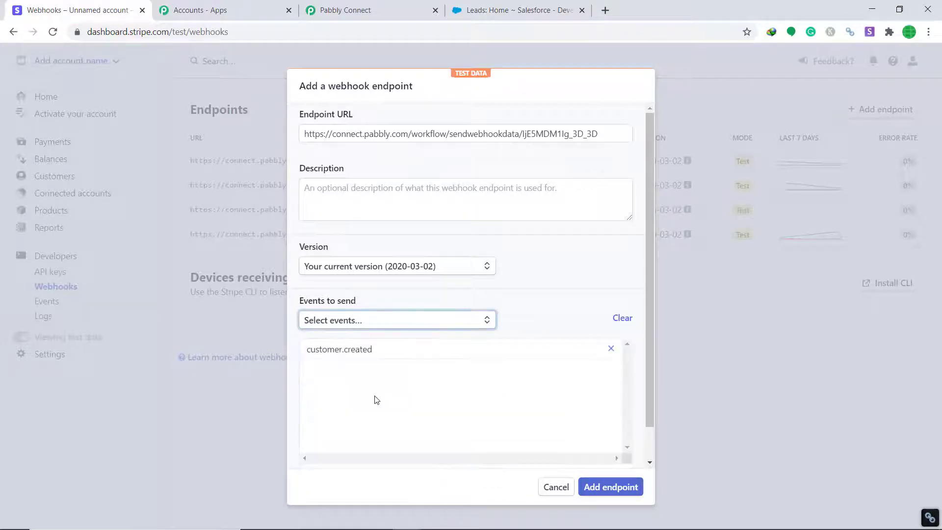
pyautogui.click(605, 487)
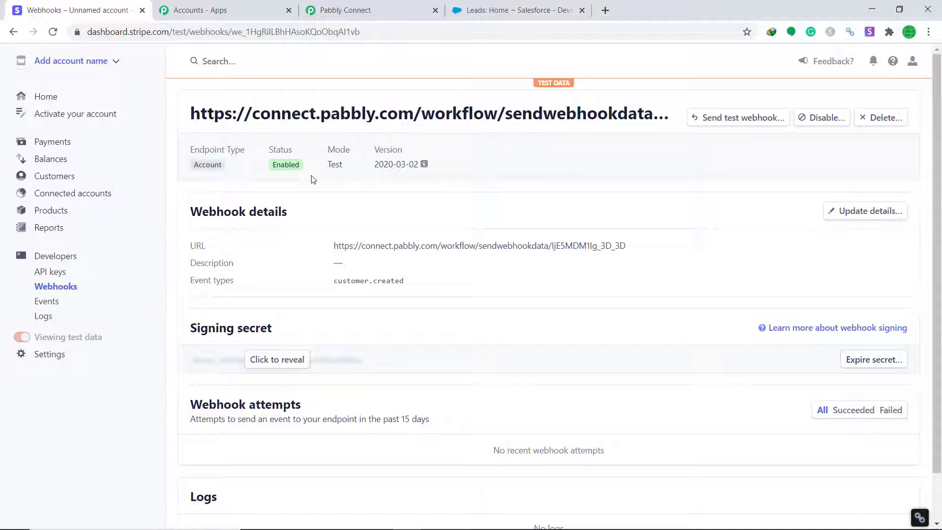
# Make the Pabbly Stripe trigger capture the webhook response, then return to Stripe
pyautogui.click(327, 8)
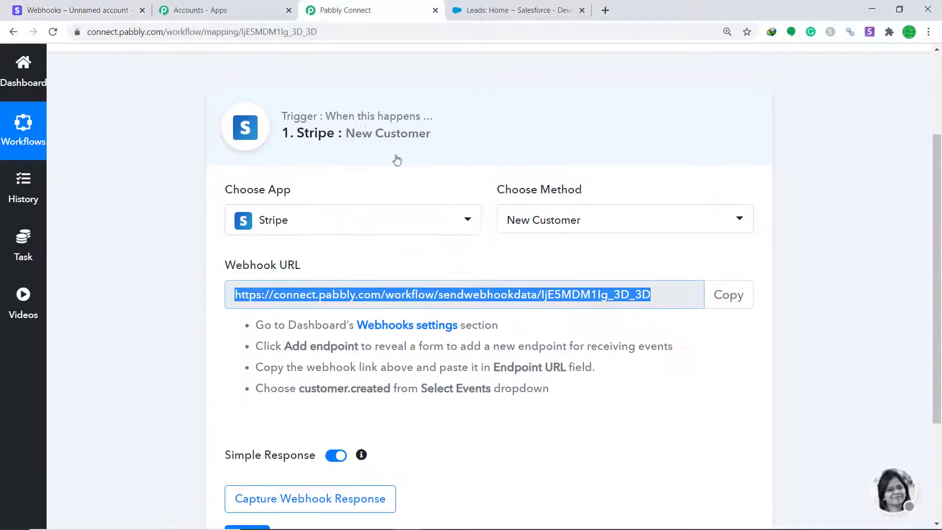
pyautogui.scroll(-3, 482, 168)
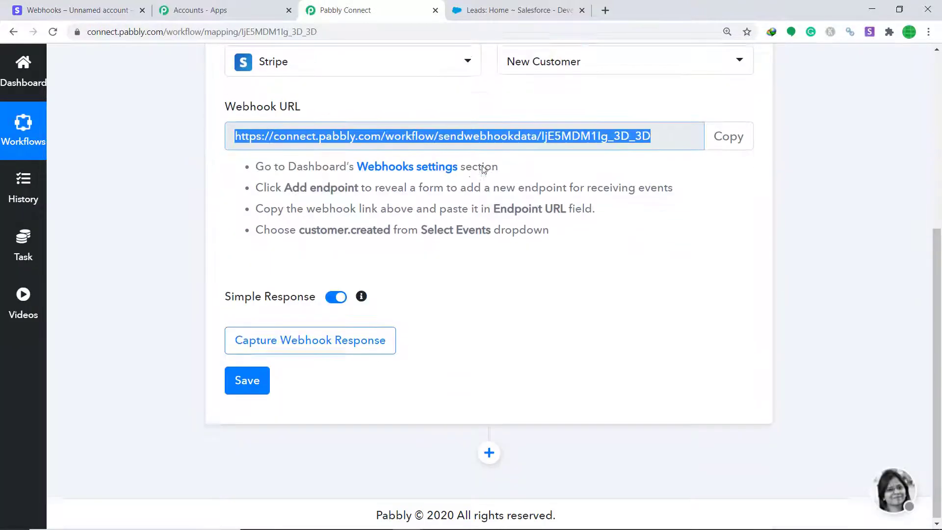
pyautogui.click(314, 343)
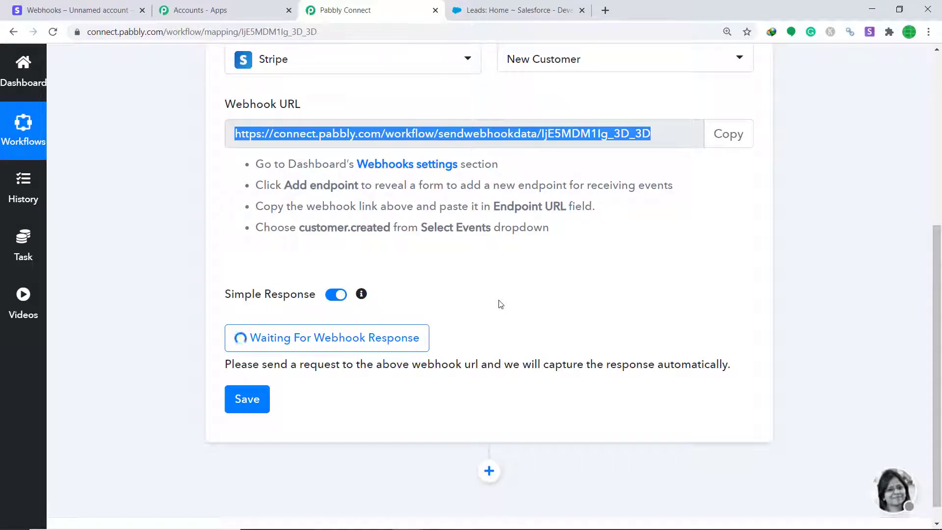
pyautogui.click(72, 7)
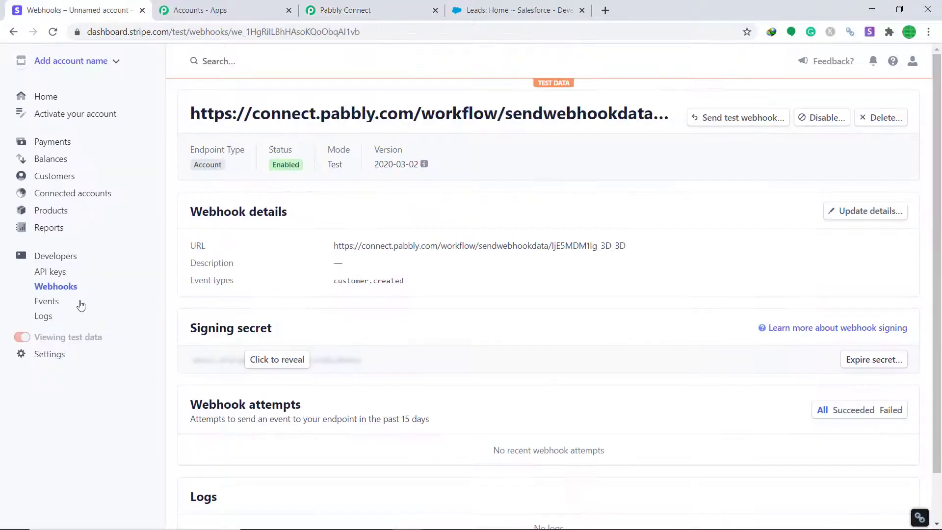
# Start a new Stripe customer with the customer's name, email and description 'Facebook'
pyautogui.click(60, 177)
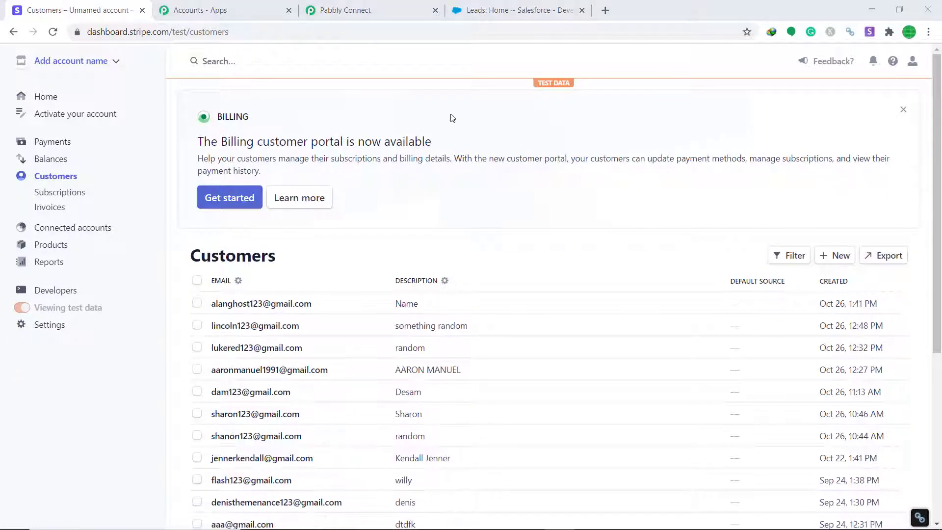
pyautogui.click(839, 257)
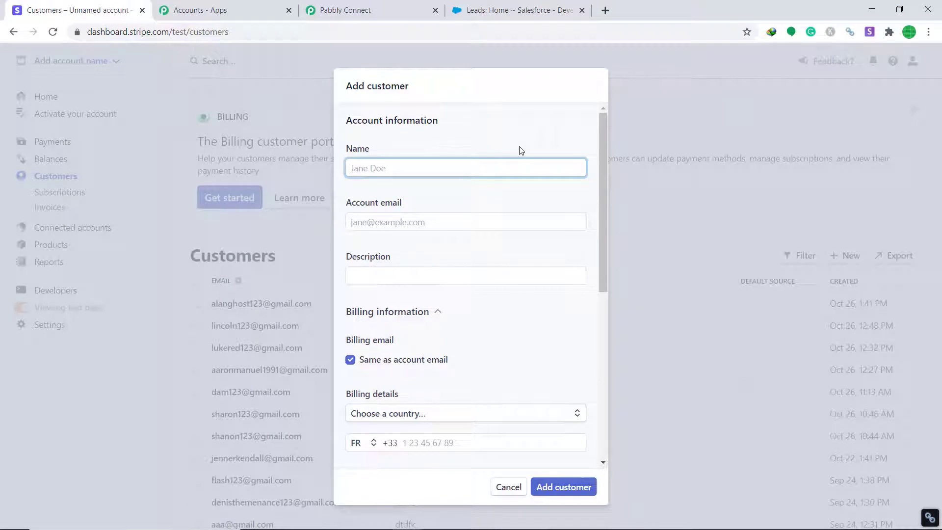
pyautogui.write('Jill')
pyautogui.click(388, 218)
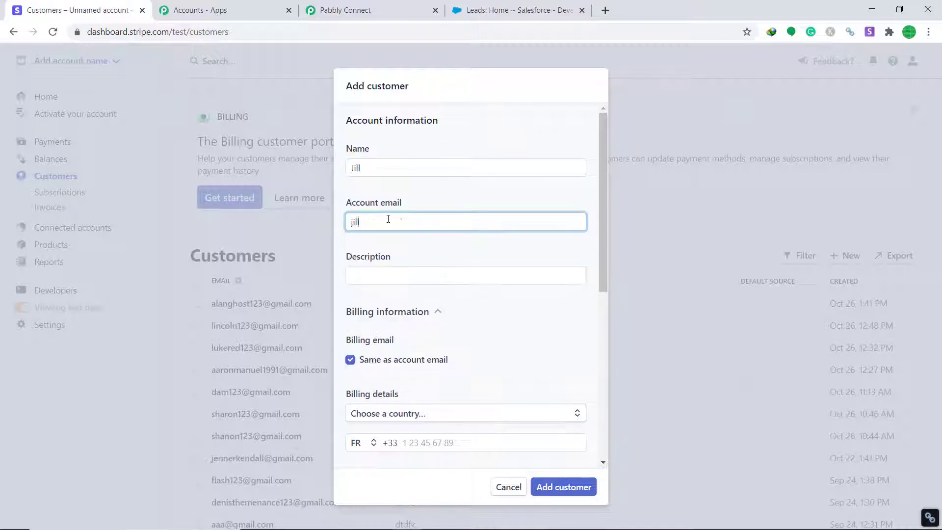
pyautogui.click(383, 273)
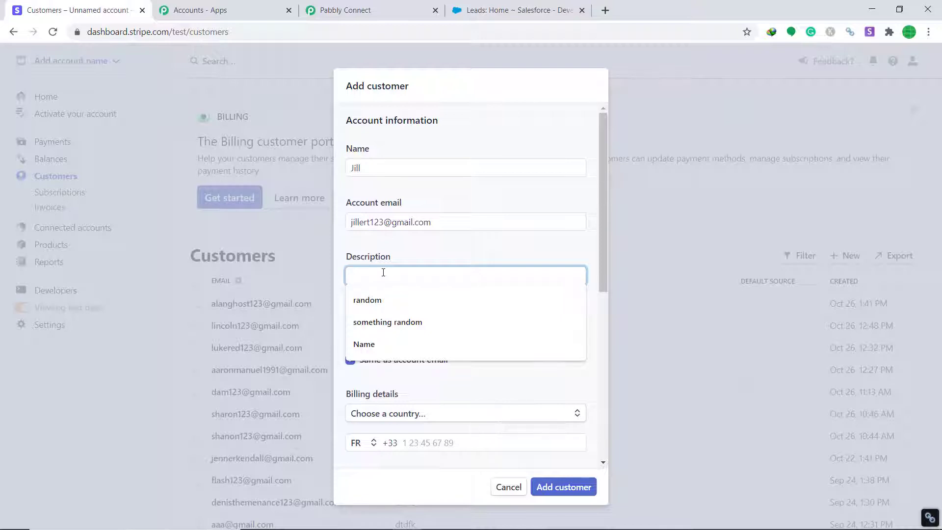
pyautogui.write('Facebook')
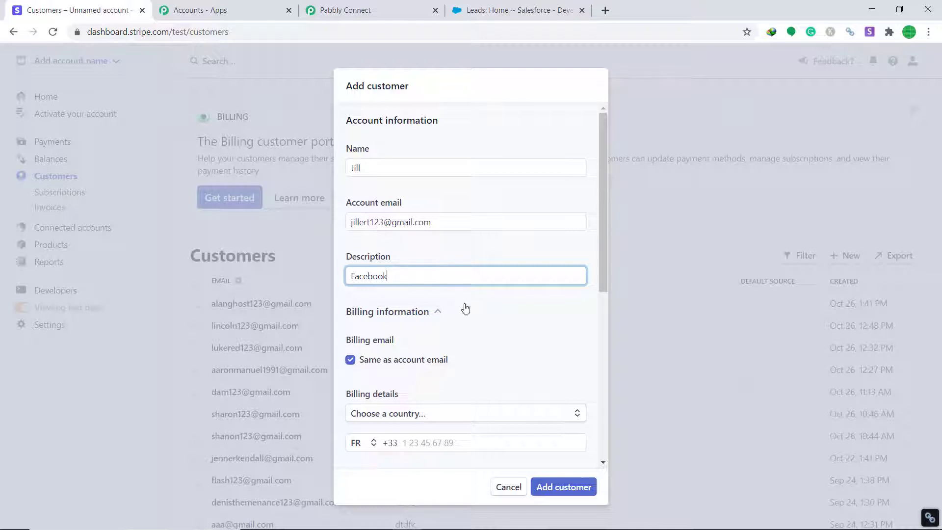
# Enter a French billing address with street lines, postal code and city Paris
pyautogui.moveTo(598, 262); pyautogui.dragTo(599, 340)
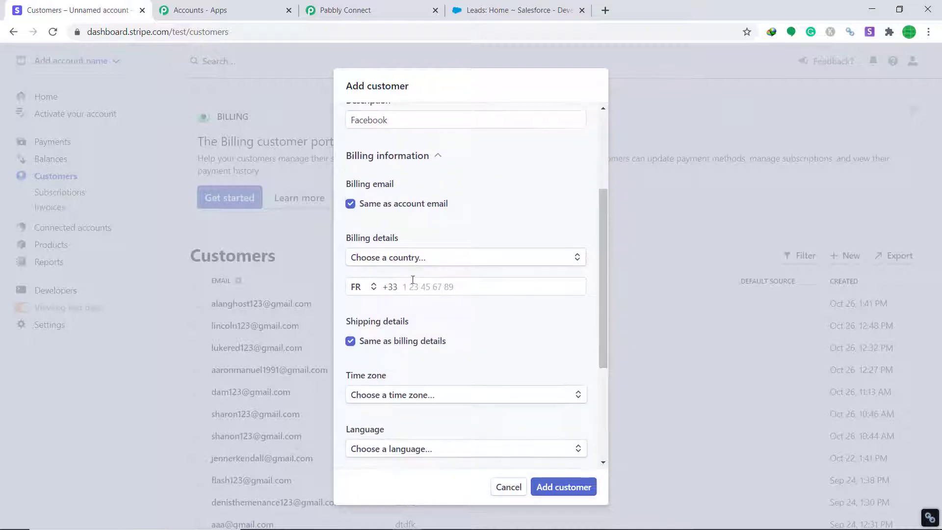
pyautogui.click(460, 268)
pyautogui.write('Fran')
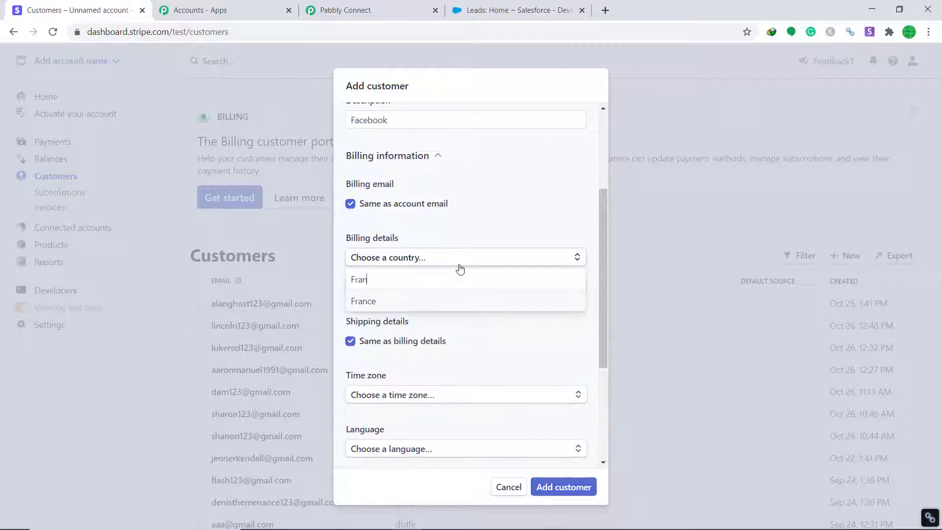
pyautogui.click(407, 303)
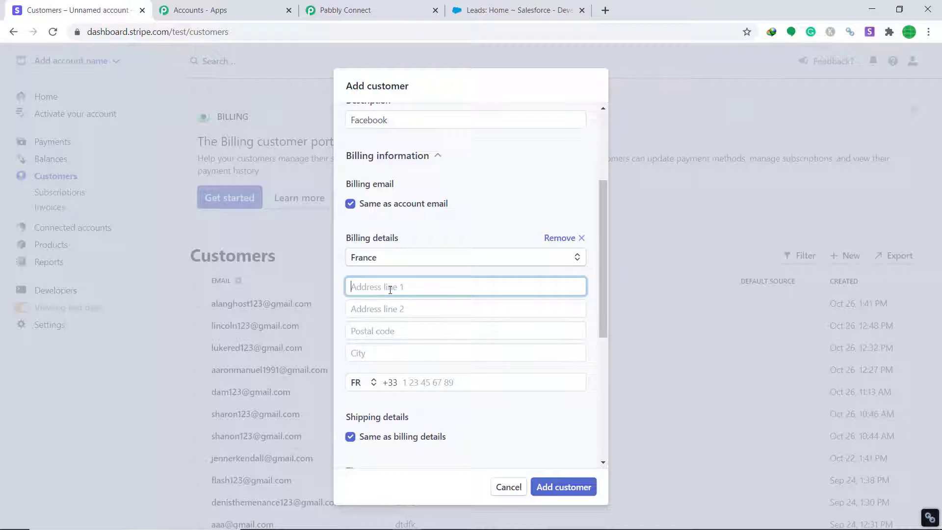
pyautogui.click(392, 309)
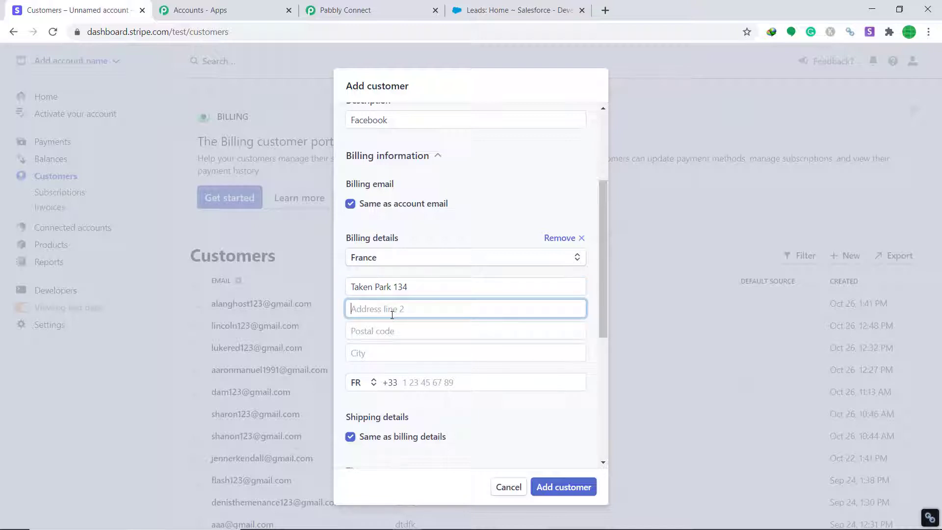
pyautogui.write('Random street')
pyautogui.click(398, 337)
pyautogui.write('75')
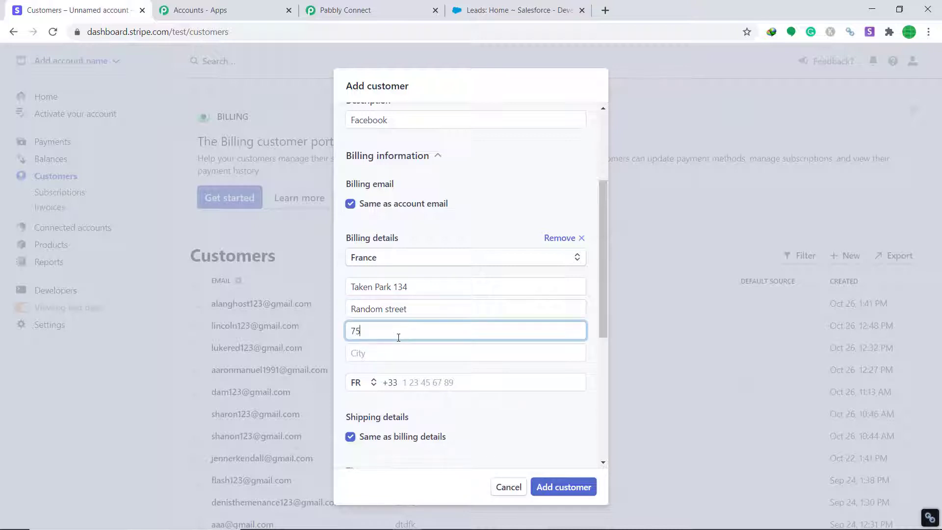
pyautogui.write('001')
pyautogui.click(413, 354)
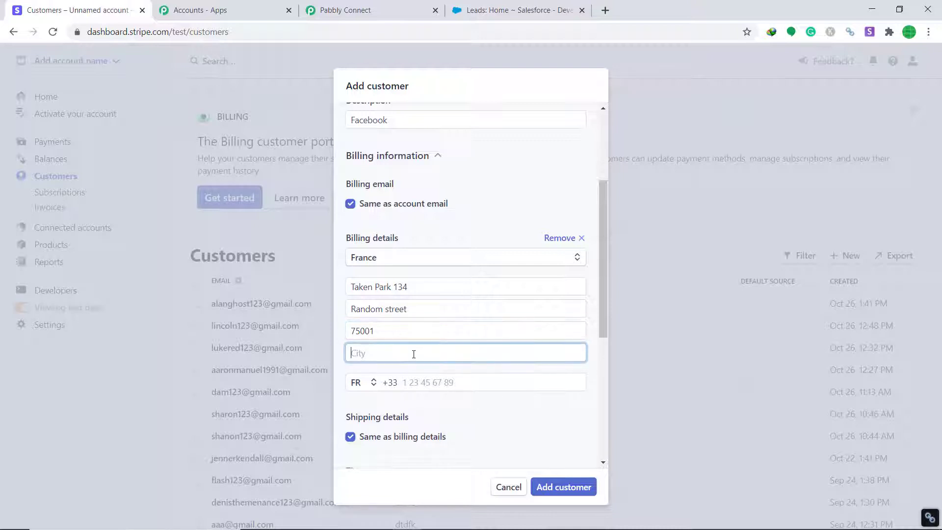
pyautogui.write('Paris')
# Add the customer's phone number
pyautogui.click(426, 381)
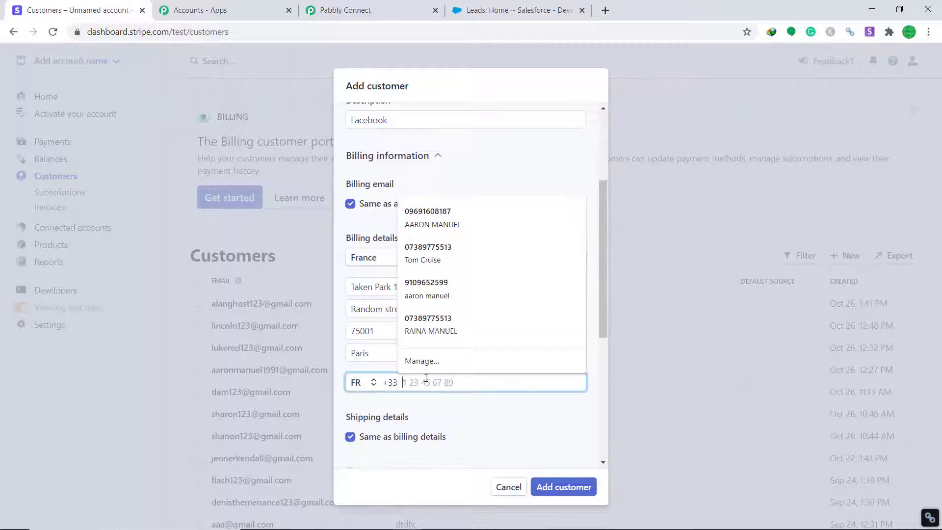
pyautogui.click(455, 407)
pyautogui.click(435, 383)
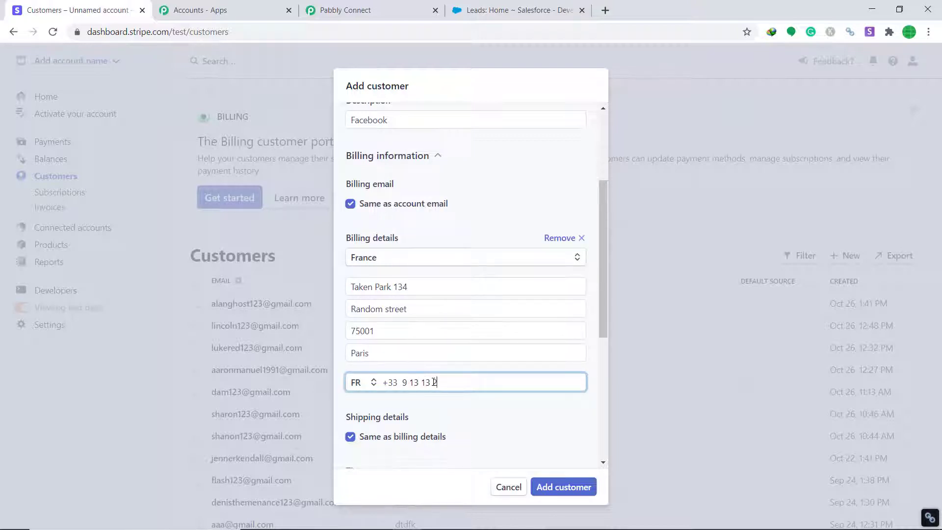
pyautogui.click(480, 421)
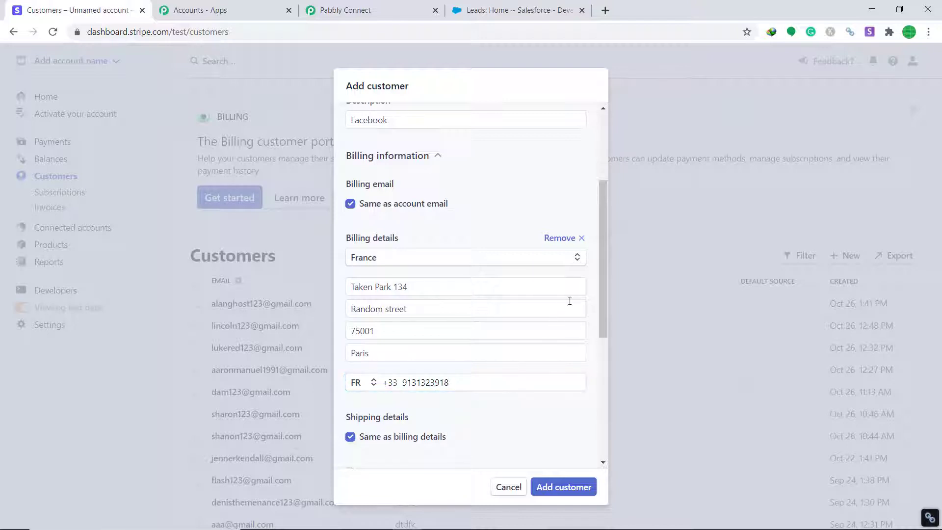
pyautogui.moveTo(601, 298); pyautogui.dragTo(610, 366)
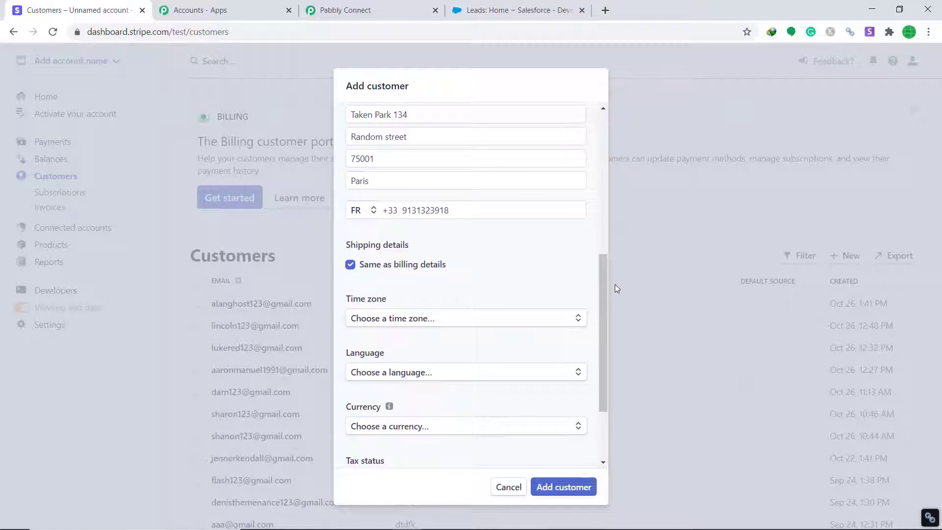
# Set language French and currency CHF - Swiss Franc, then add the customer
pyautogui.moveTo(605, 293); pyautogui.dragTo(611, 348)
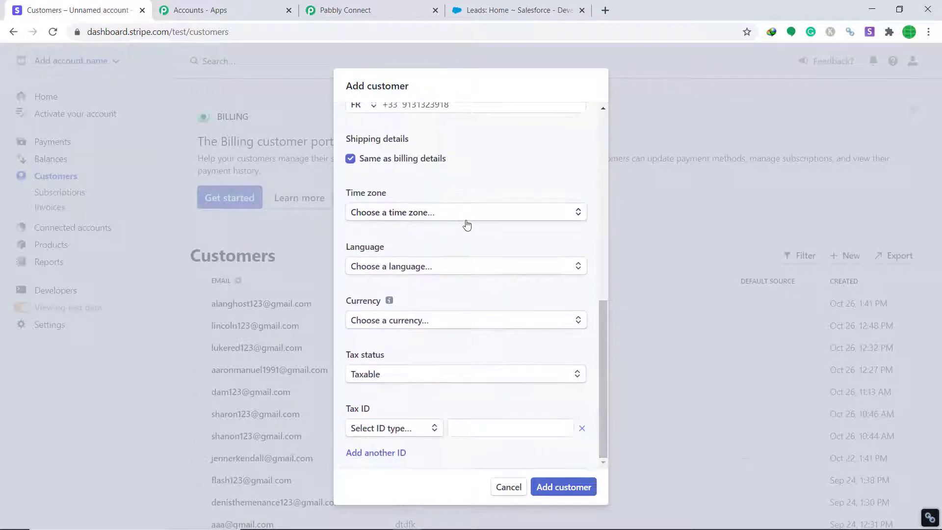
pyautogui.click(439, 265)
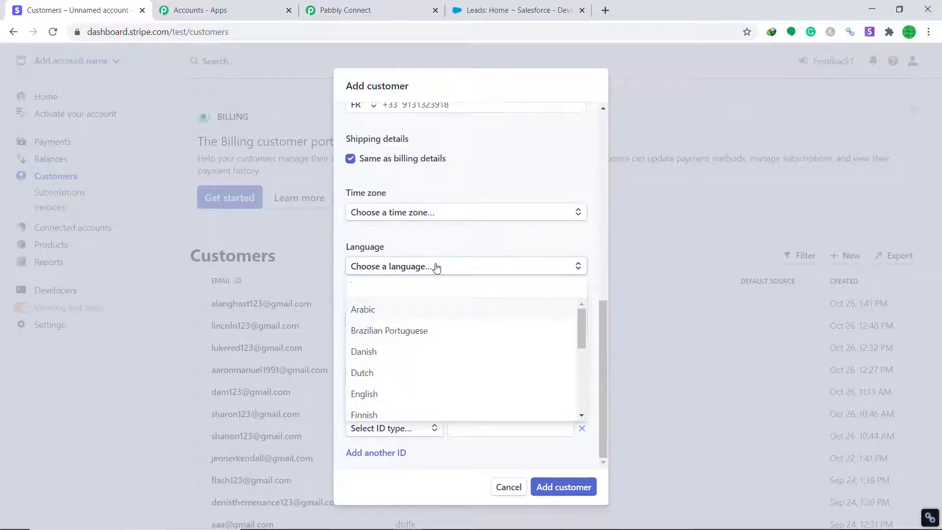
pyautogui.write('french')
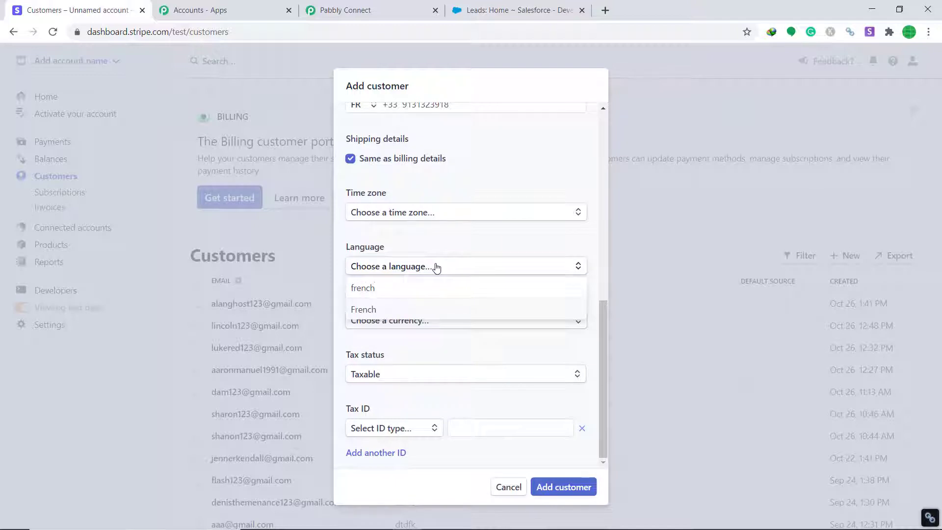
pyautogui.click(363, 308)
pyautogui.click(399, 322)
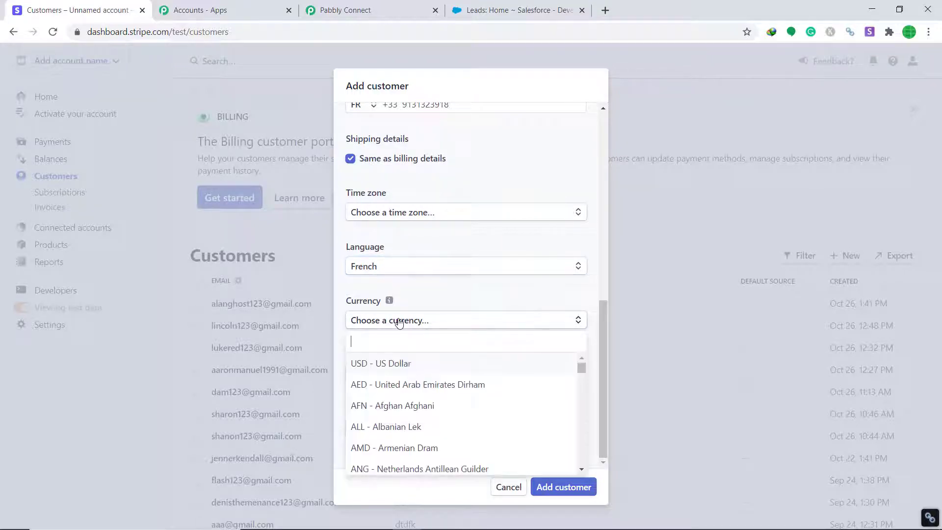
pyautogui.write('swiss')
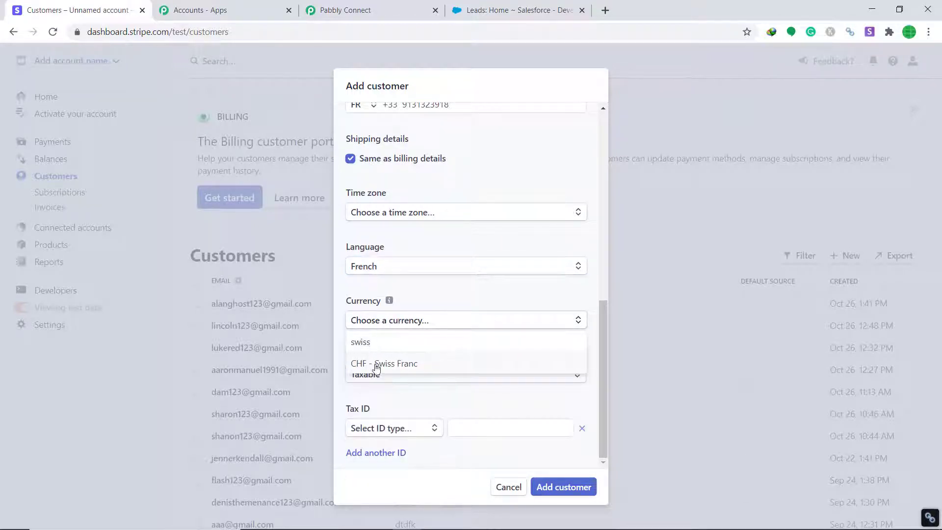
pyautogui.click(377, 363)
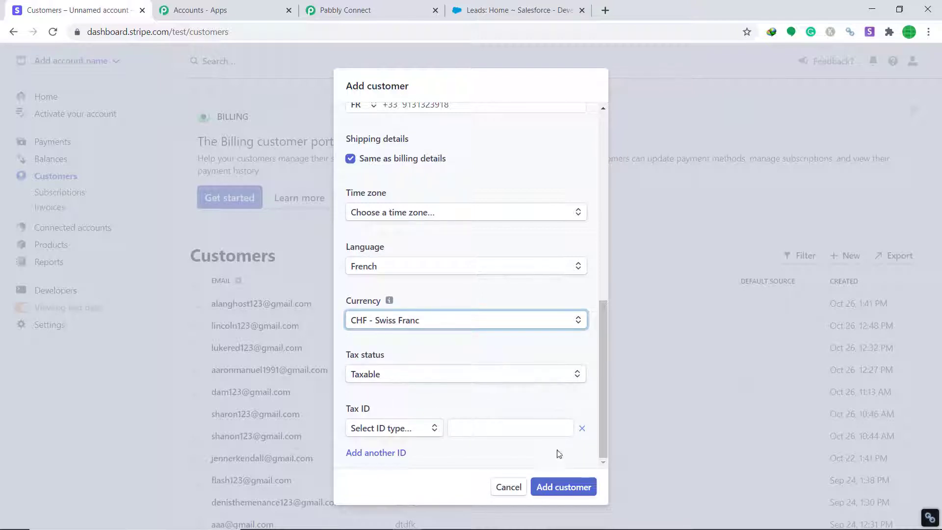
pyautogui.click(563, 488)
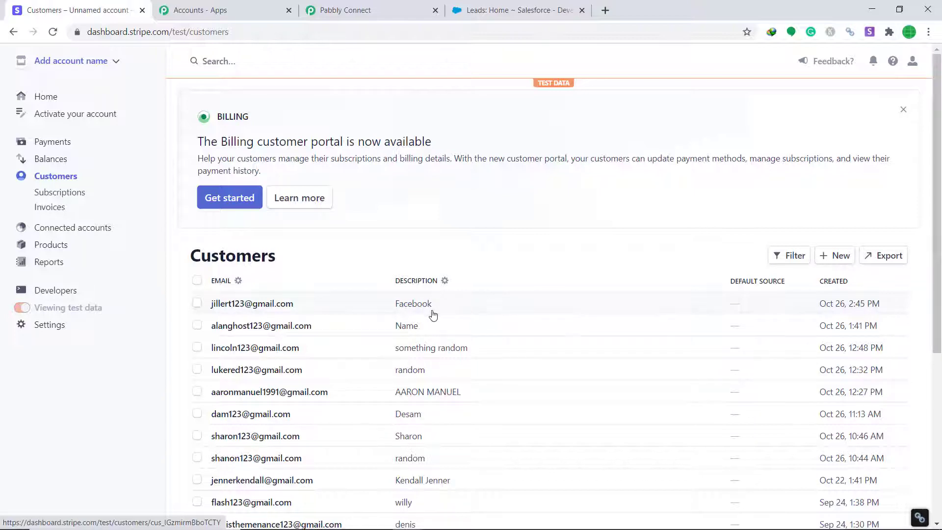
# Review the captured Stripe customer webhook data and add an action step below it
pyautogui.click(377, 9)
pyautogui.scroll(-3, 572, 211)
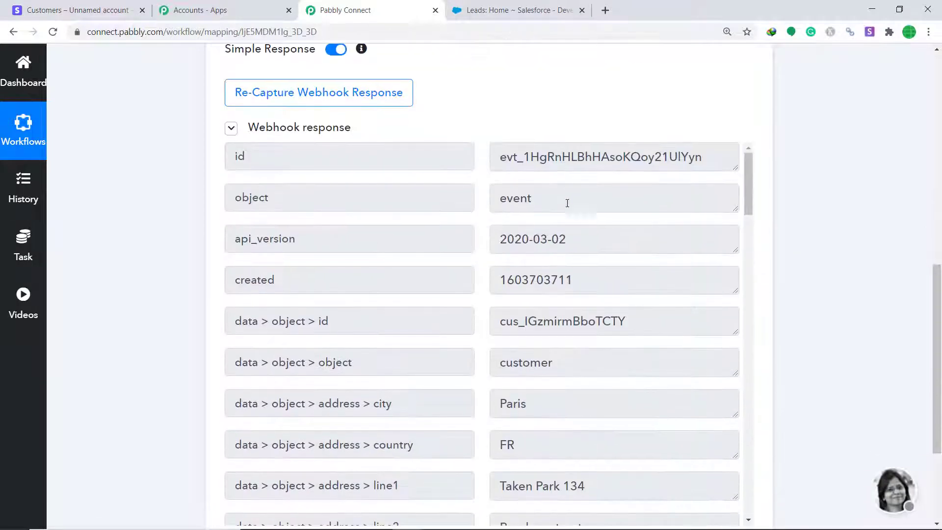
pyautogui.scroll(-3, 543, 241)
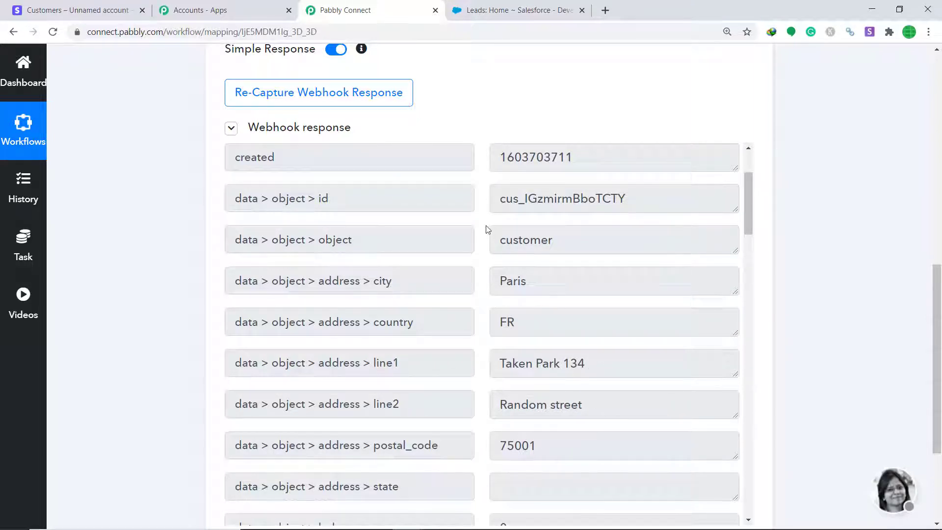
pyautogui.scroll(2, 510, 245)
pyautogui.scroll(2, 539, 297)
pyautogui.scroll(-10, 539, 297)
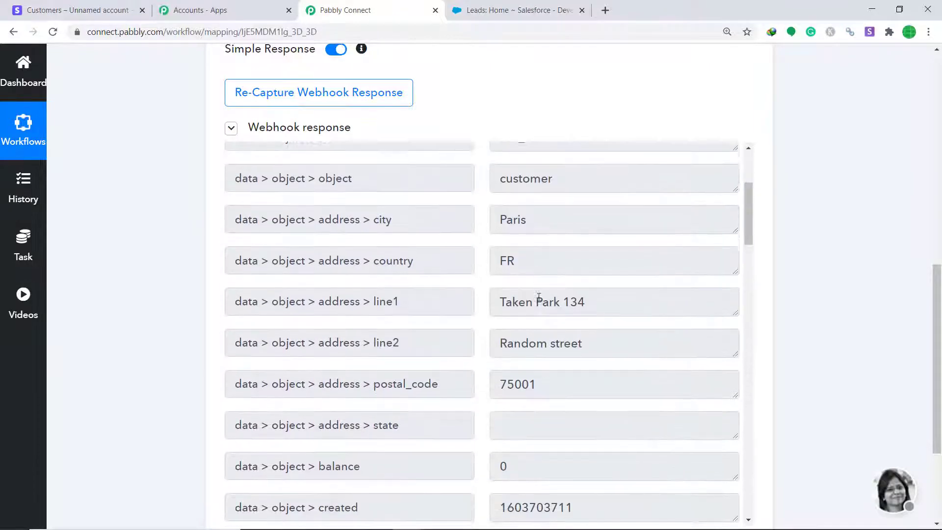
pyautogui.scroll(-3, 539, 297)
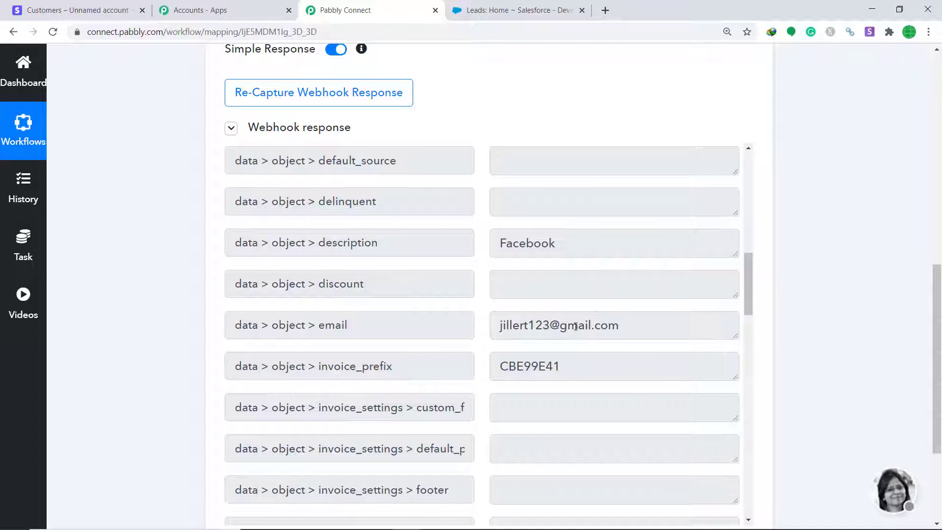
pyautogui.scroll(-6, 616, 318)
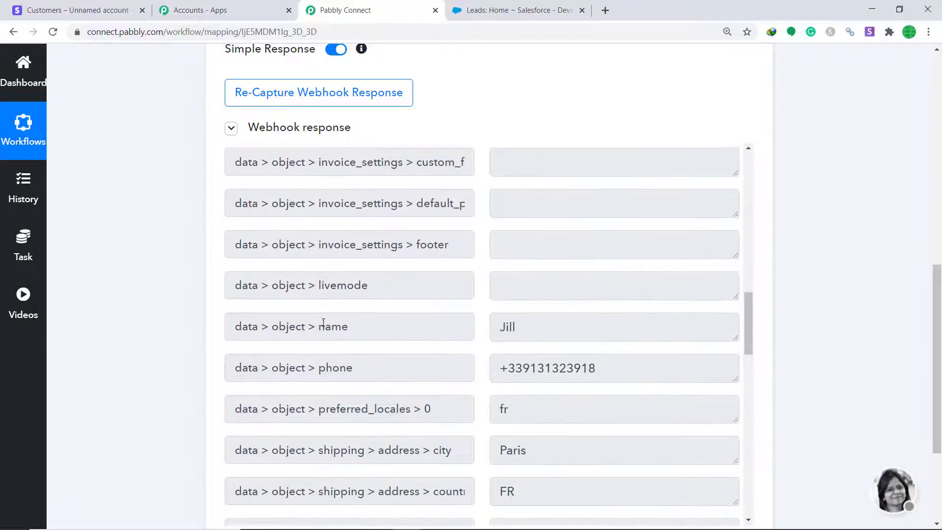
pyautogui.scroll(-2, 523, 331)
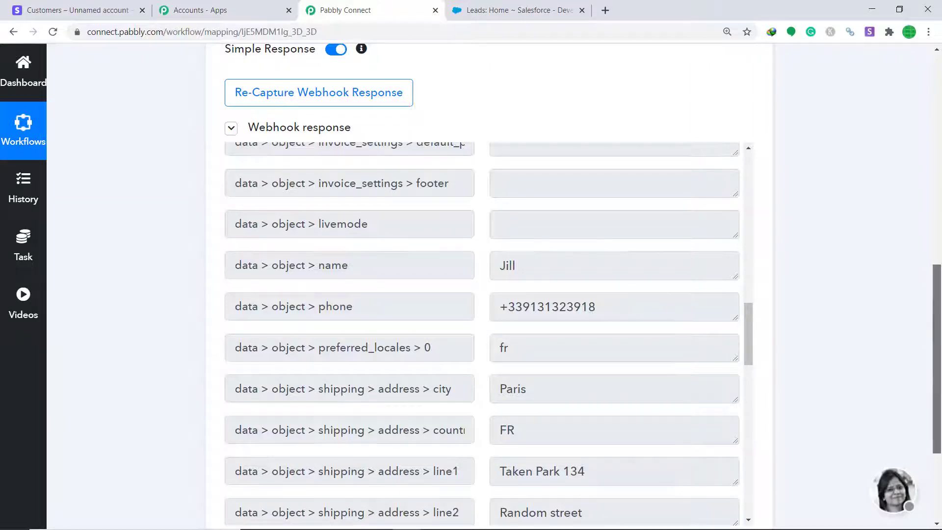
pyautogui.scroll(-3, 768, 304)
pyautogui.click(489, 450)
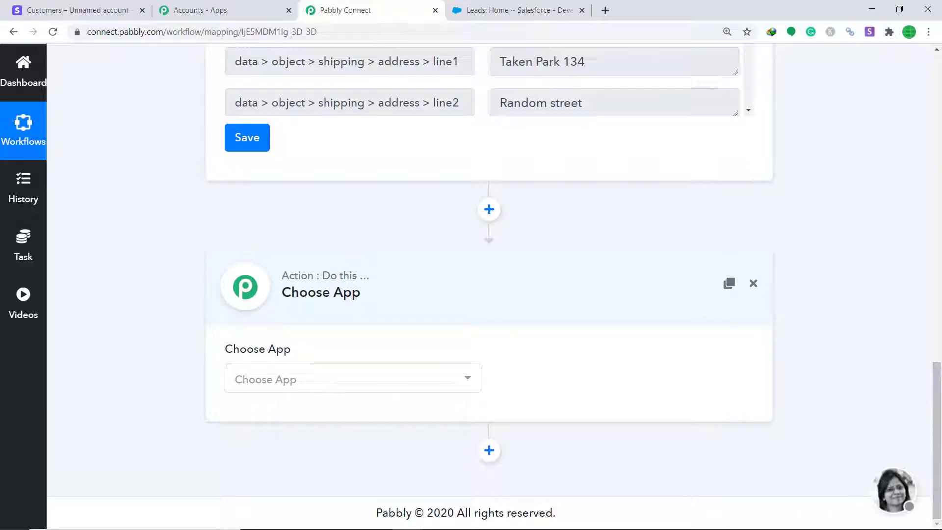
# Set the action app to Salesforce with the Create Lead method
pyautogui.click(390, 392)
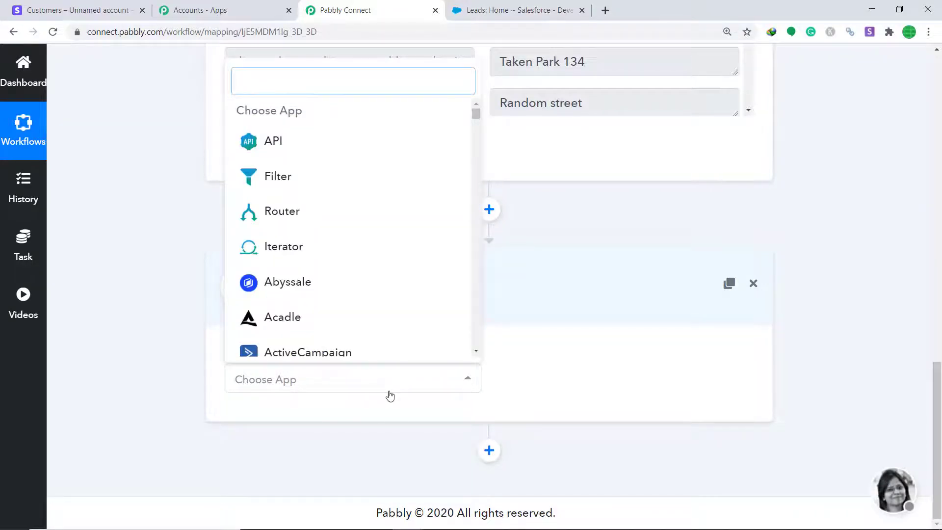
pyautogui.write('Sale')
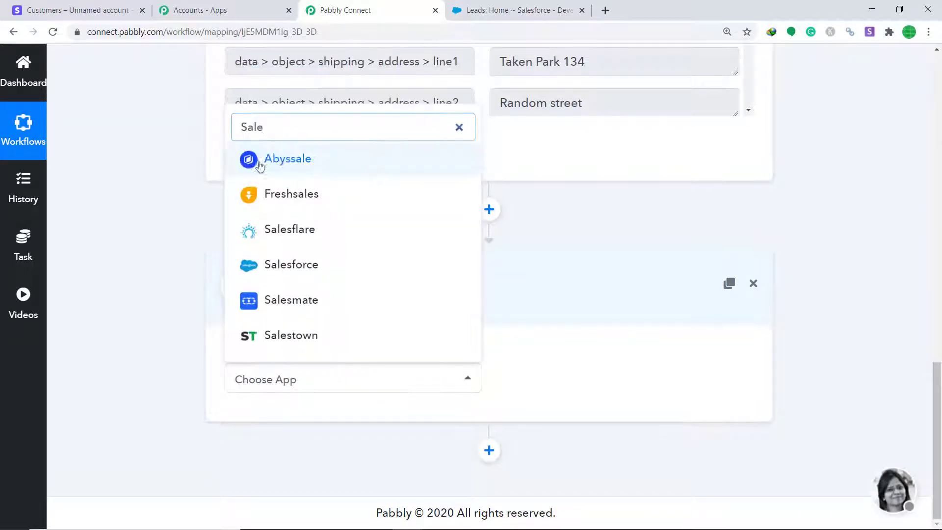
pyautogui.click(298, 272)
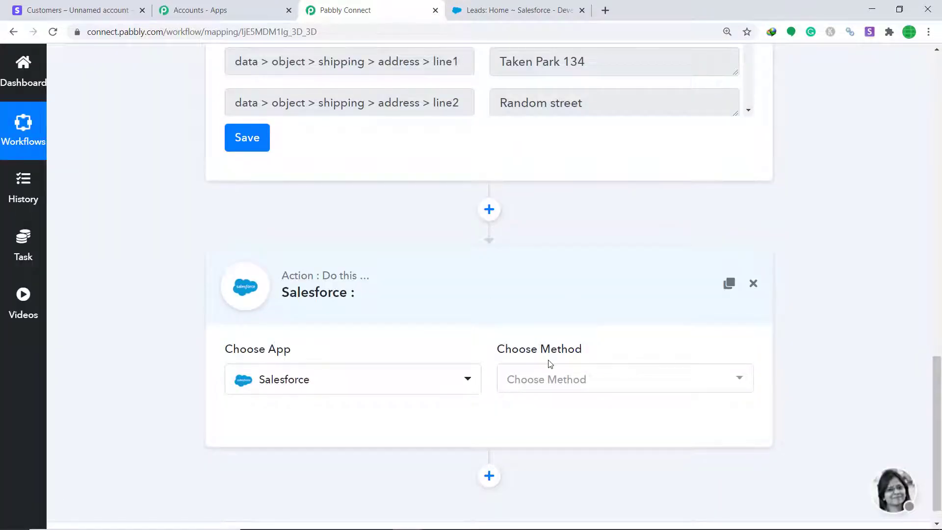
pyautogui.click(551, 379)
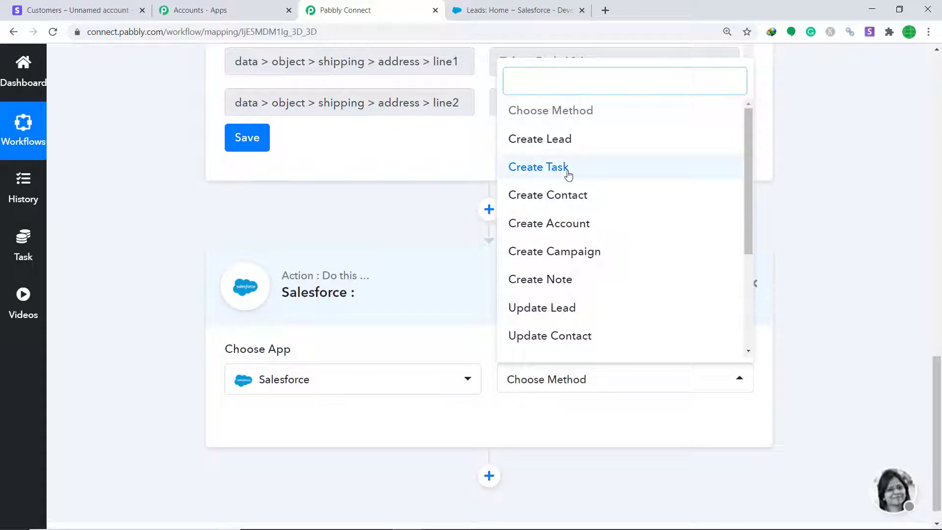
pyautogui.click(570, 147)
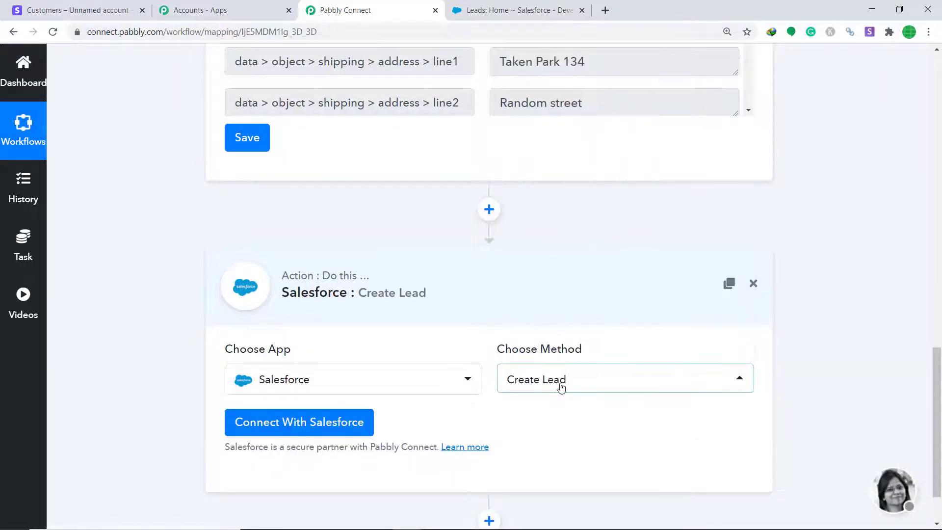
pyautogui.click(560, 385)
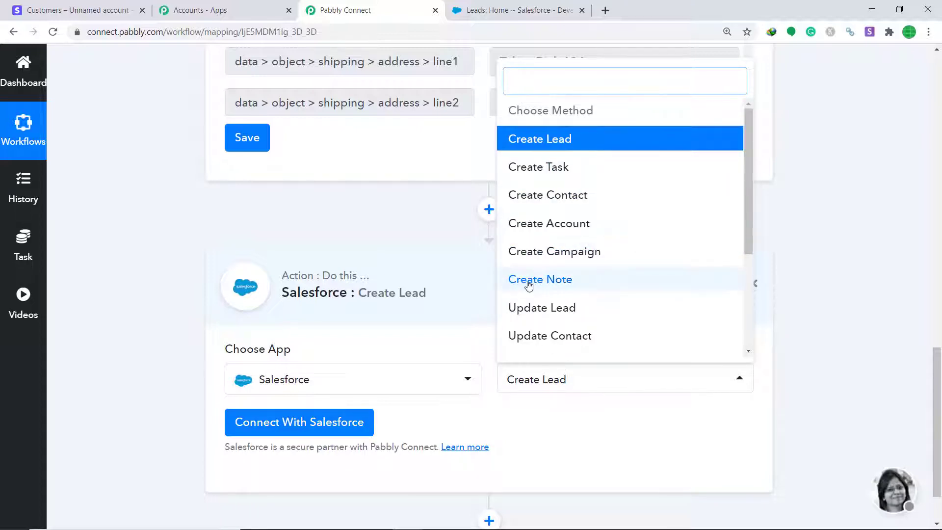
pyautogui.scroll(-3, 604, 261)
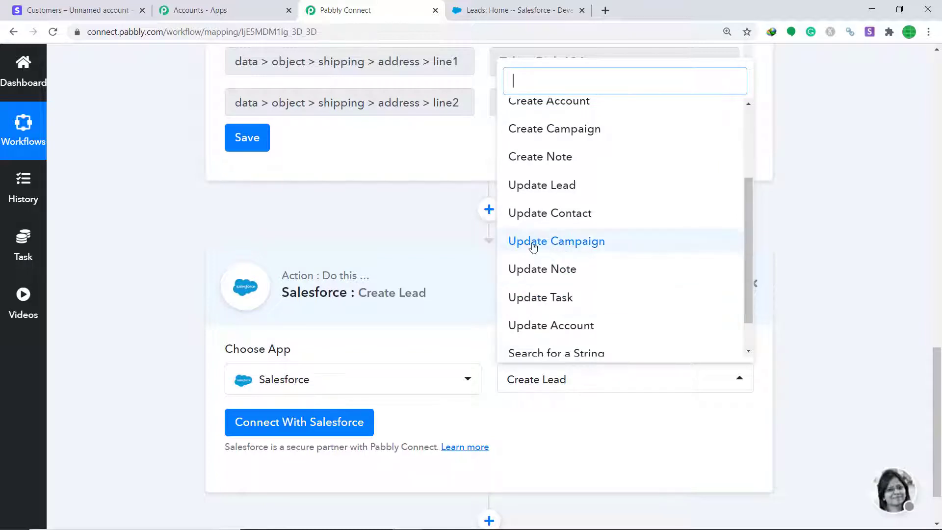
pyautogui.scroll(-2, 571, 242)
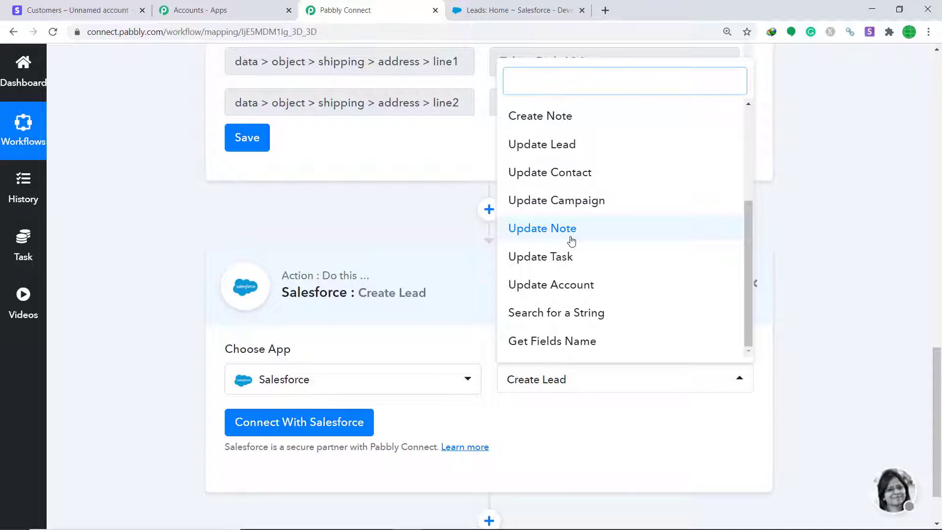
pyautogui.click(571, 457)
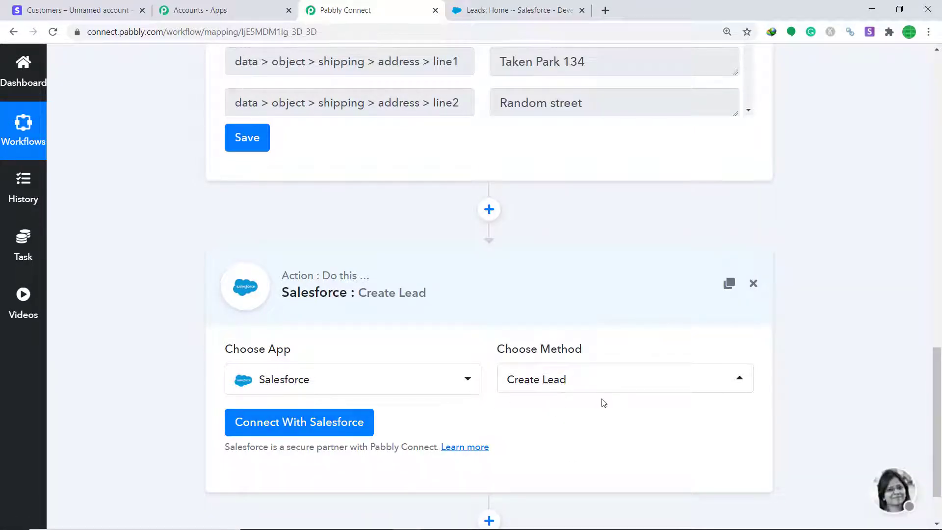
# Authorize Pabbly Connect's access to Salesforce and show trigger data for Last Name
pyautogui.click(311, 426)
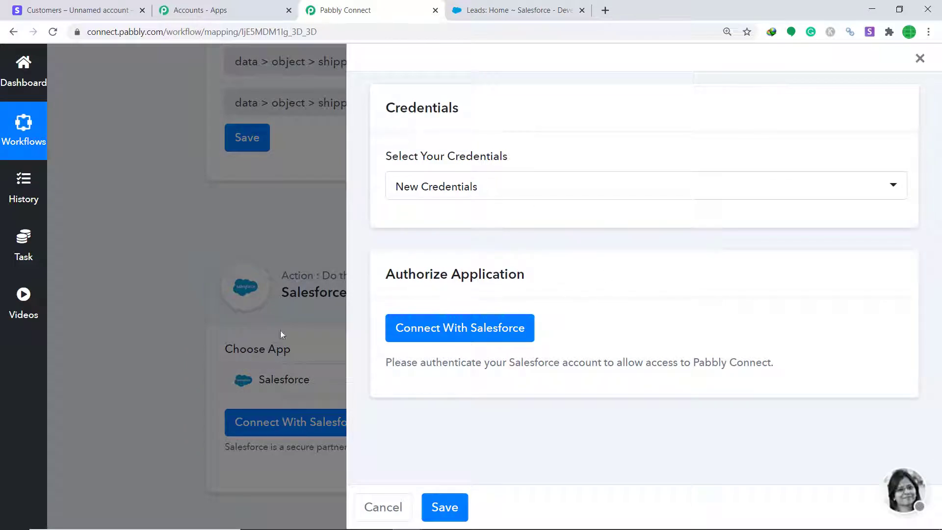
pyautogui.click(481, 331)
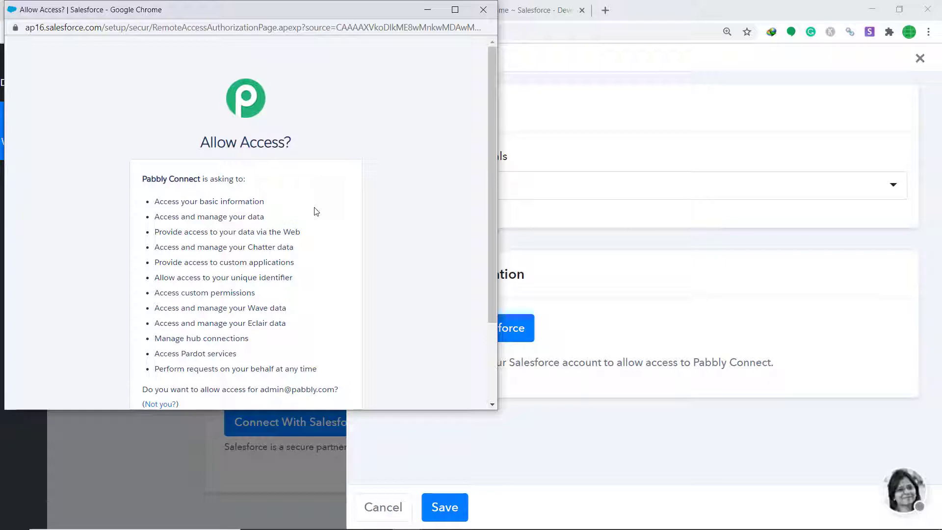
pyautogui.scroll(-2, 307, 217)
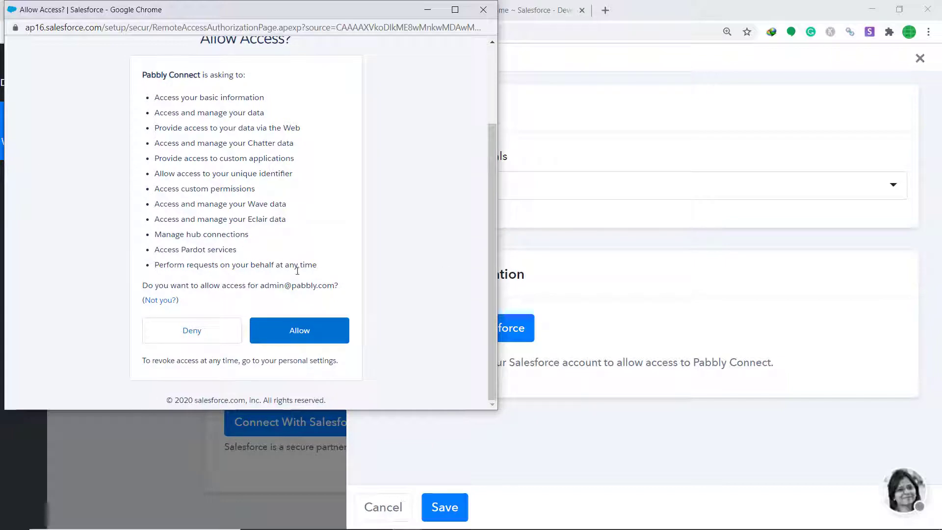
pyautogui.click(294, 337)
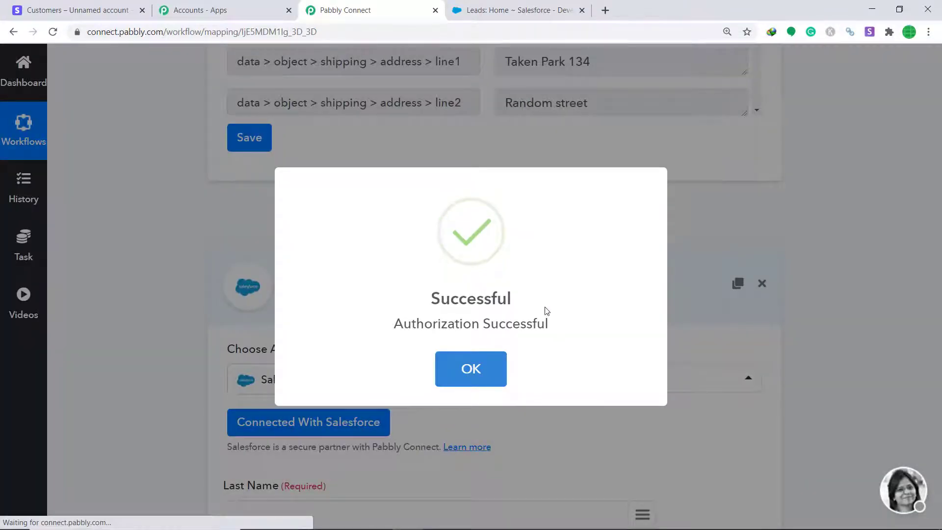
pyautogui.click(491, 369)
pyautogui.scroll(-5, 633, 300)
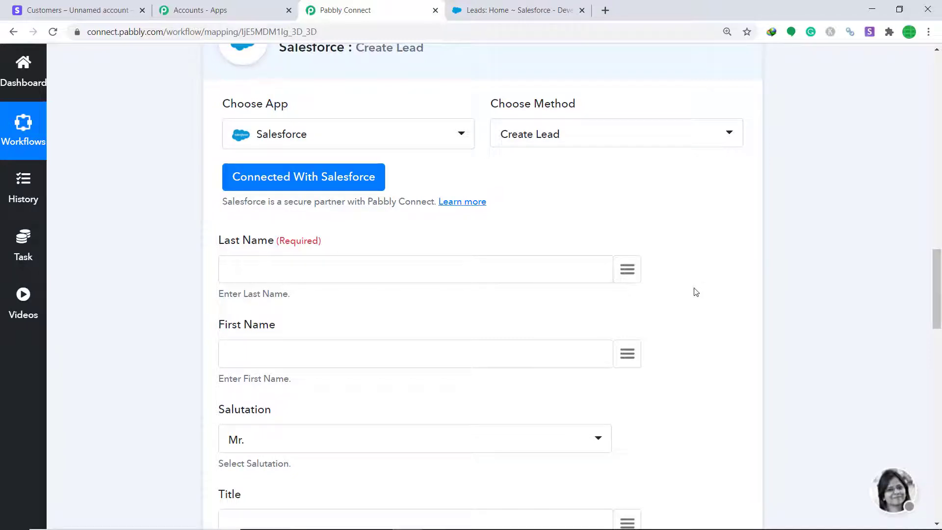
pyautogui.click(635, 267)
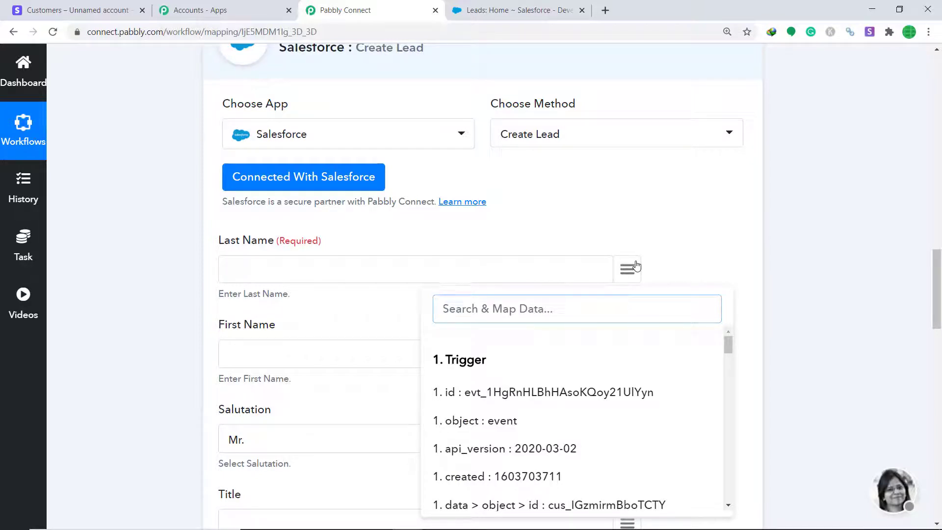
# Map the Stripe customer's name into the lead's Last Name field
pyautogui.scroll(-3, 661, 368)
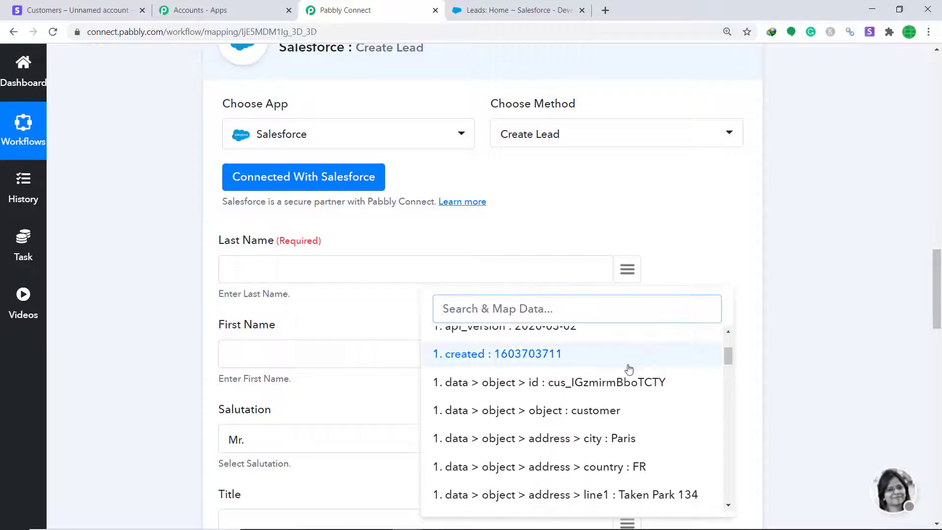
pyautogui.scroll(-8, 630, 368)
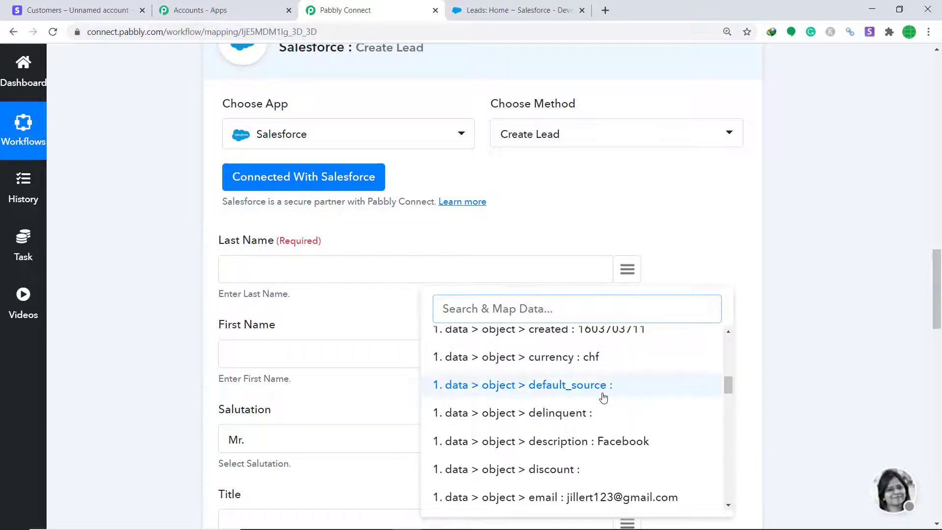
pyautogui.scroll(-4, 622, 390)
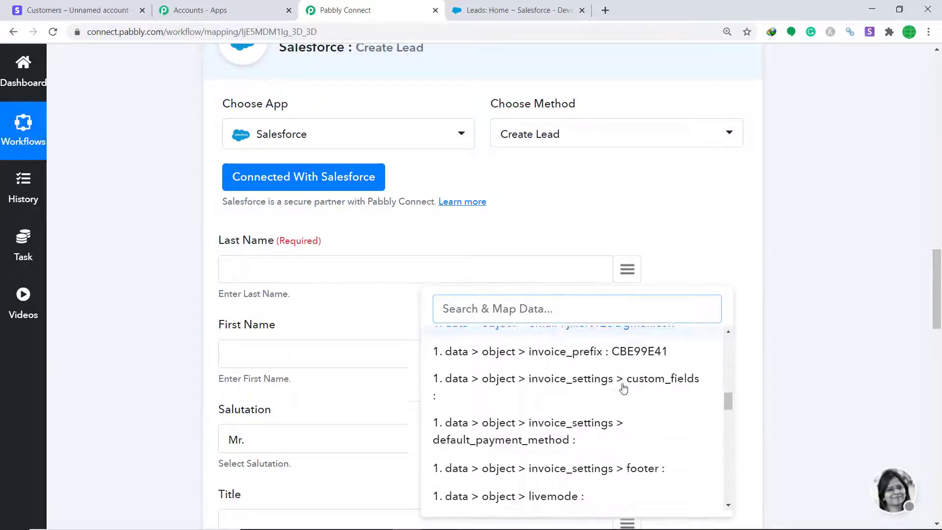
pyautogui.scroll(-5, 623, 388)
pyautogui.scroll(2, 590, 391)
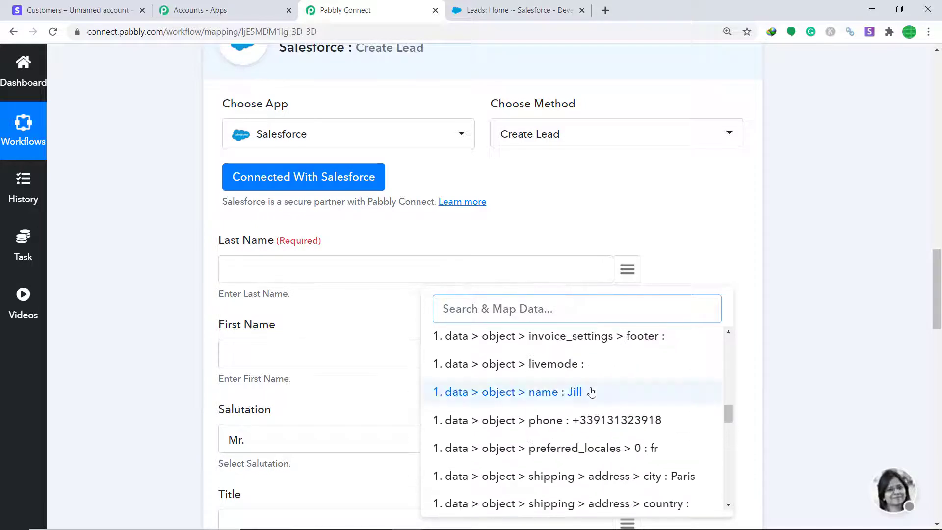
pyautogui.click(565, 393)
pyautogui.scroll(-2, 936, 305)
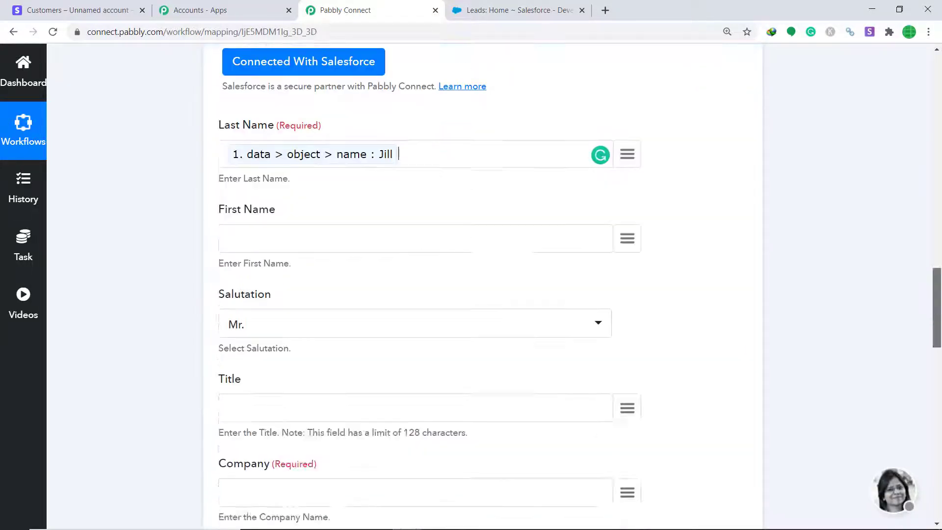
pyautogui.scroll(-1, 679, 213)
pyautogui.scroll(1, 340, 134)
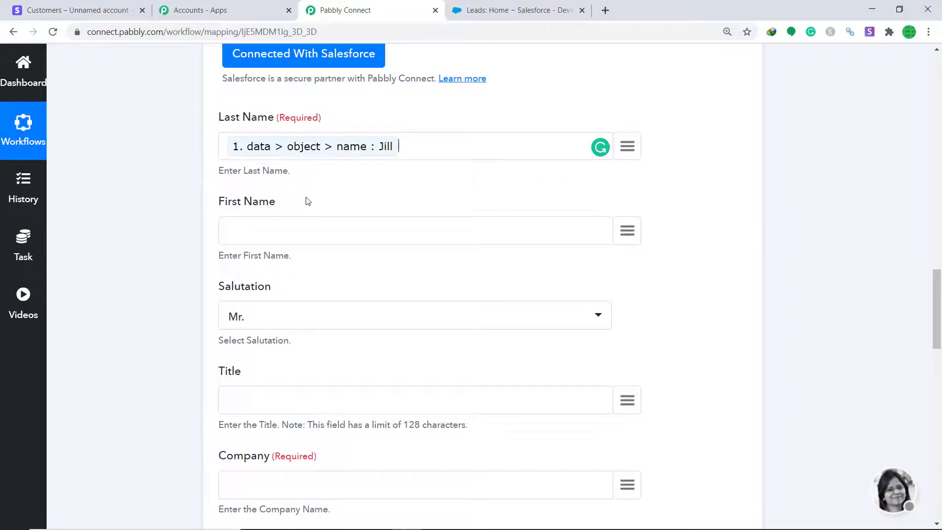
pyautogui.scroll(-1, 308, 201)
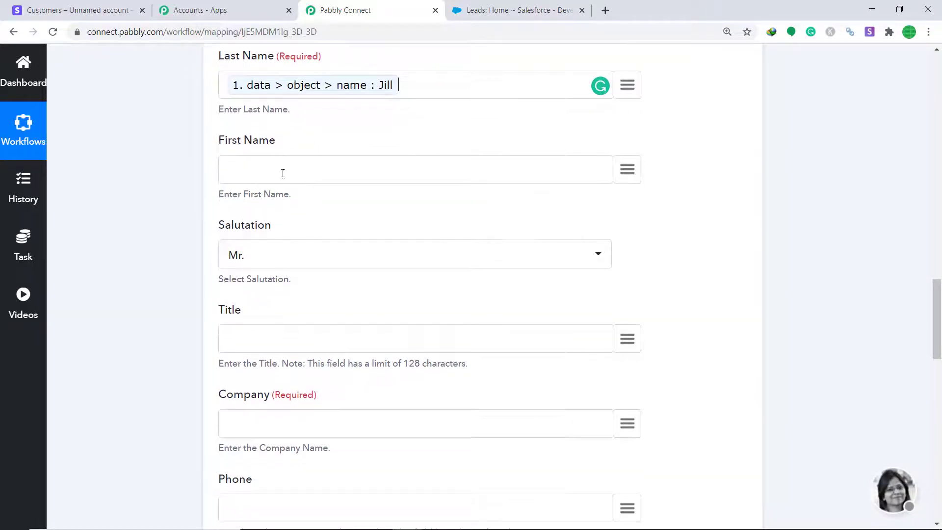
# Set the lead's Salutation to Ms
pyautogui.click(316, 254)
pyautogui.click(265, 350)
pyautogui.scroll(-2, 493, 151)
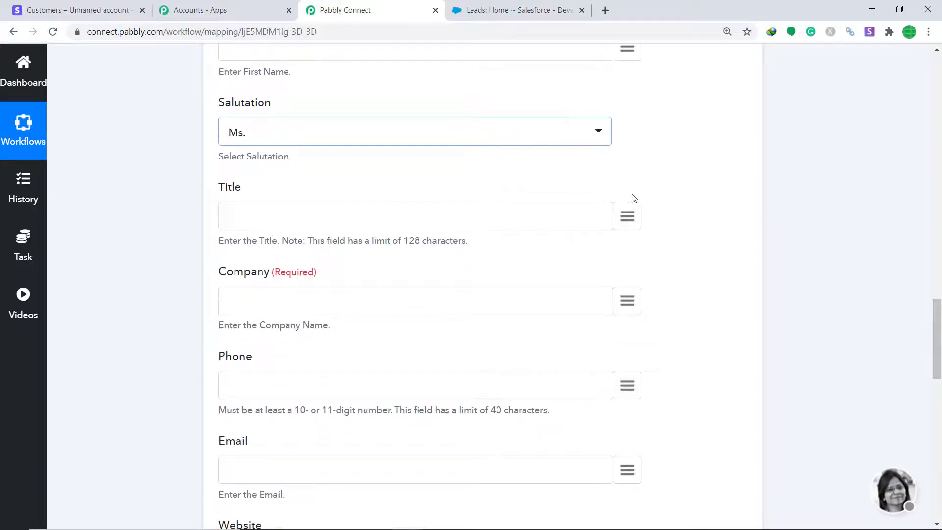
pyautogui.scroll(-2, 387, 226)
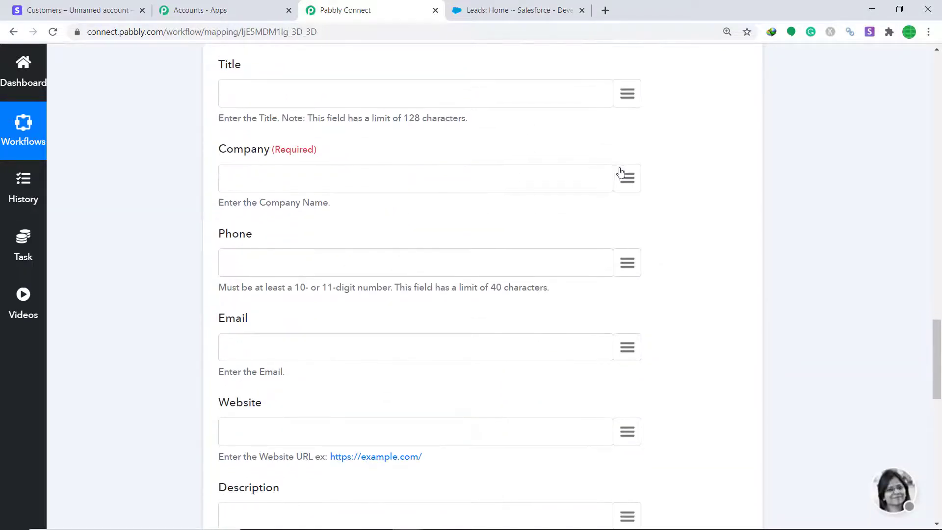
# Map the customer description 'Facebook' into the Company field
pyautogui.click(635, 181)
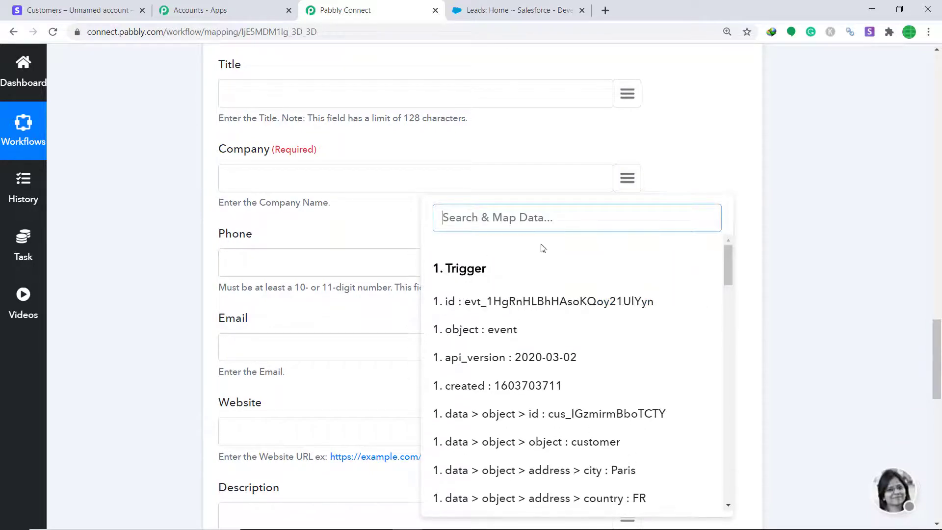
pyautogui.write('fac')
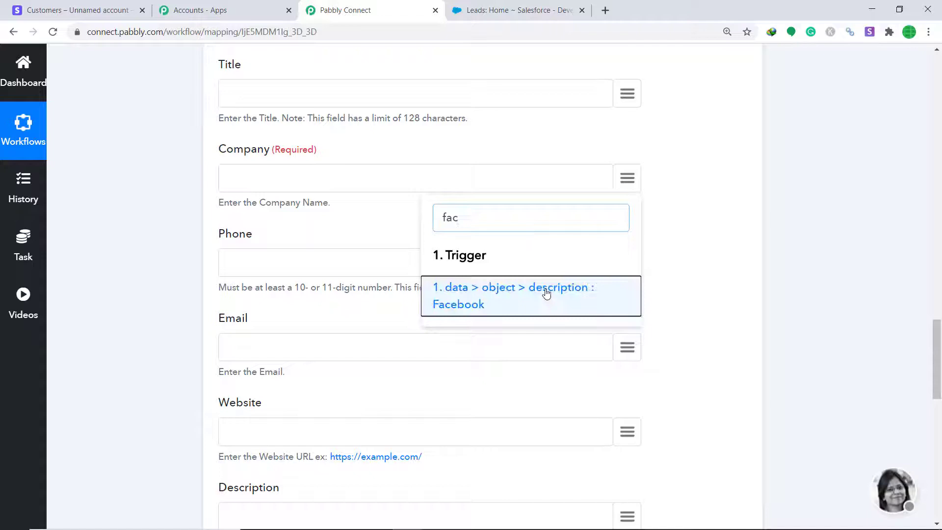
pyautogui.click(545, 293)
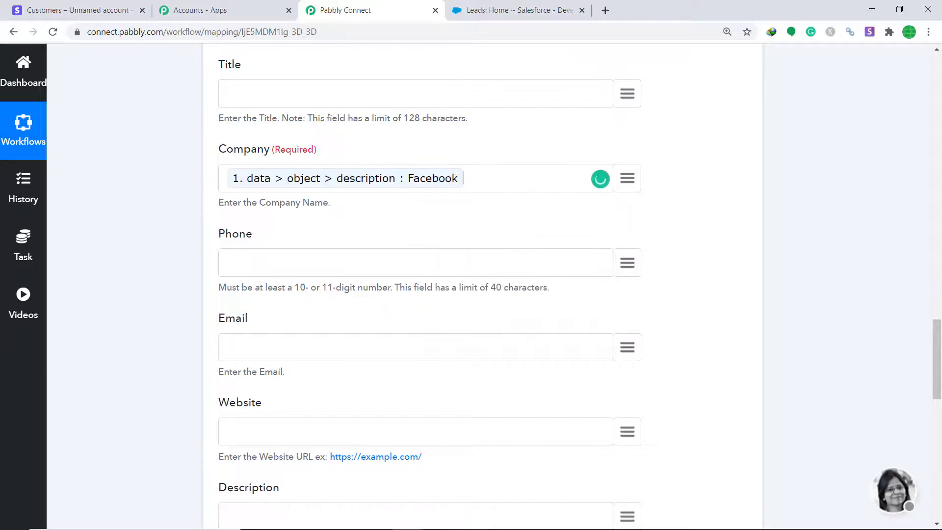
pyautogui.scroll(-2, 619, 144)
# Map the Stripe customer's phone number and email address into Phone and Email
pyautogui.click(627, 142)
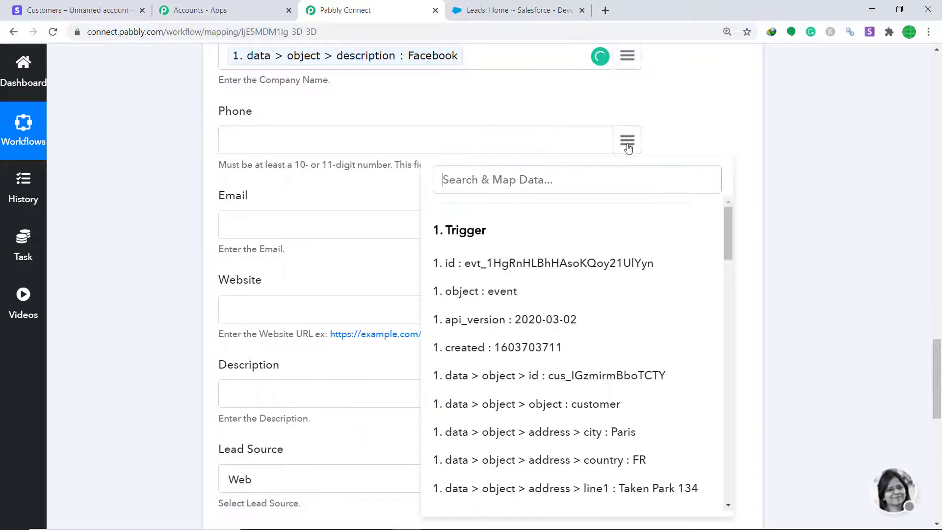
pyautogui.scroll(-1, 550, 294)
pyautogui.scroll(-5, 550, 295)
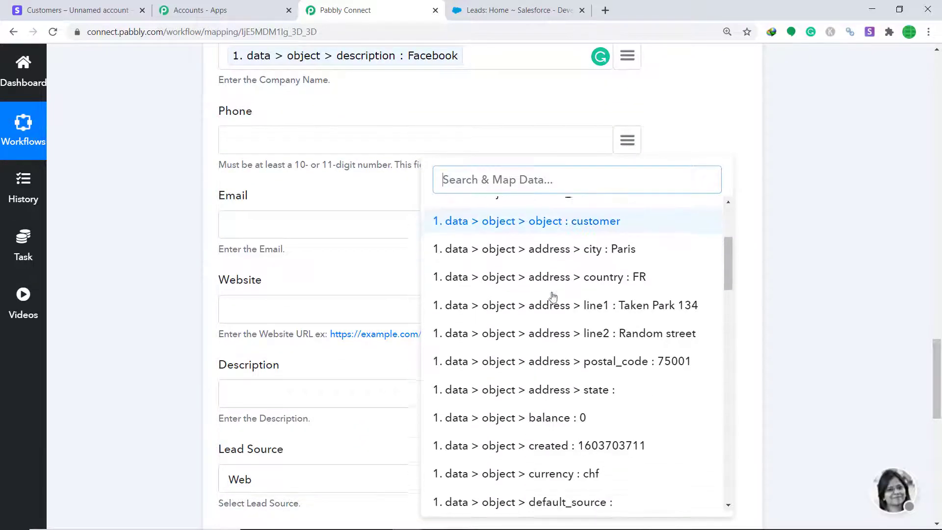
pyautogui.scroll(-8, 632, 325)
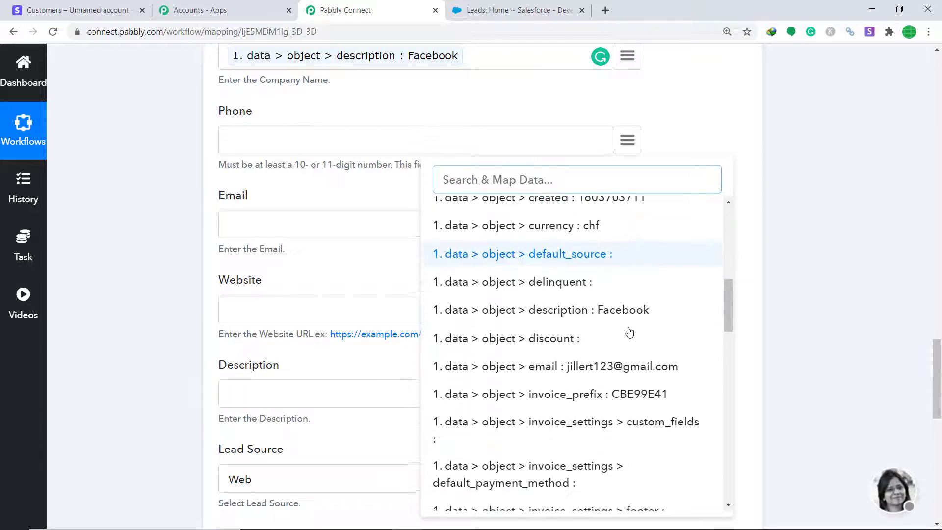
pyautogui.click(631, 352)
pyautogui.scroll(-3, 316, 227)
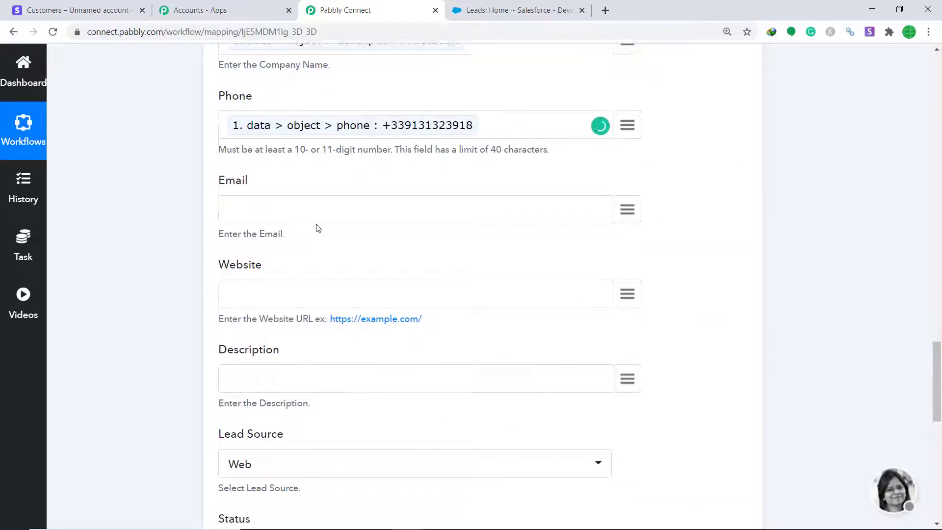
pyautogui.click(628, 102)
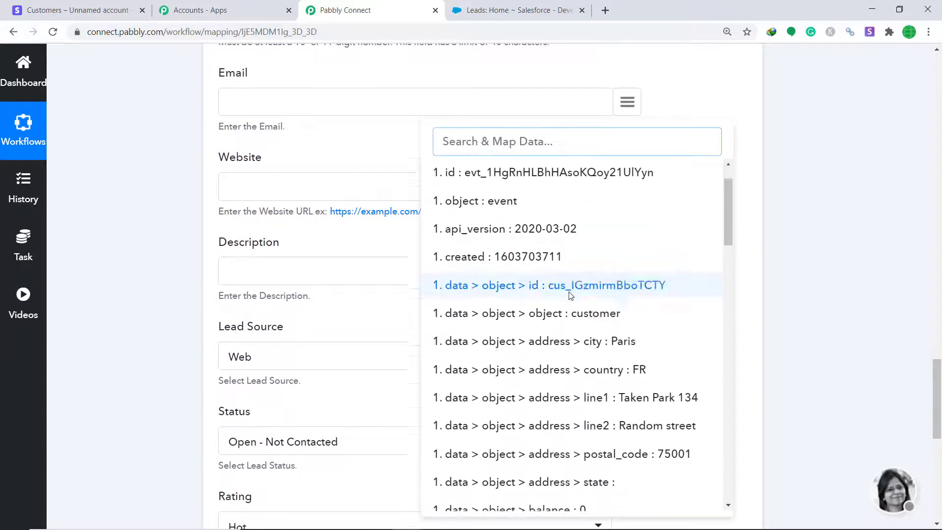
pyautogui.scroll(-3, 633, 287)
pyautogui.scroll(-1, 613, 296)
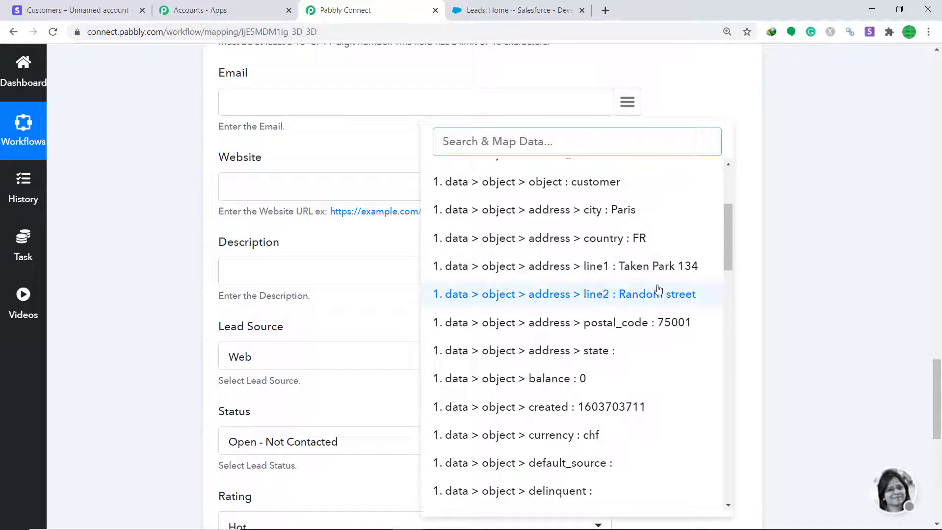
pyautogui.scroll(-2, 657, 284)
pyautogui.scroll(-1, 655, 276)
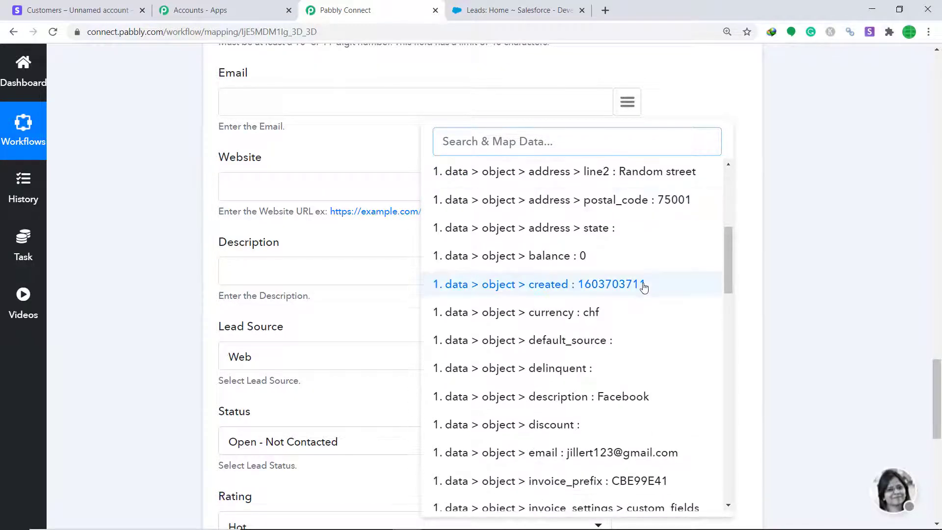
pyautogui.click(586, 452)
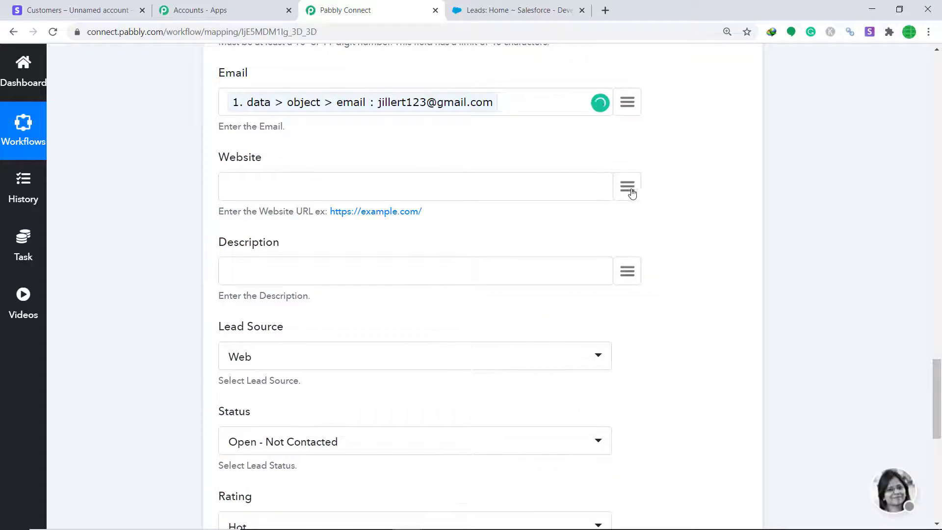
# Map address line2, city Paris and country FR into Street, City and Country
pyautogui.scroll(-1, 633, 200)
pyautogui.scroll(-4, 347, 242)
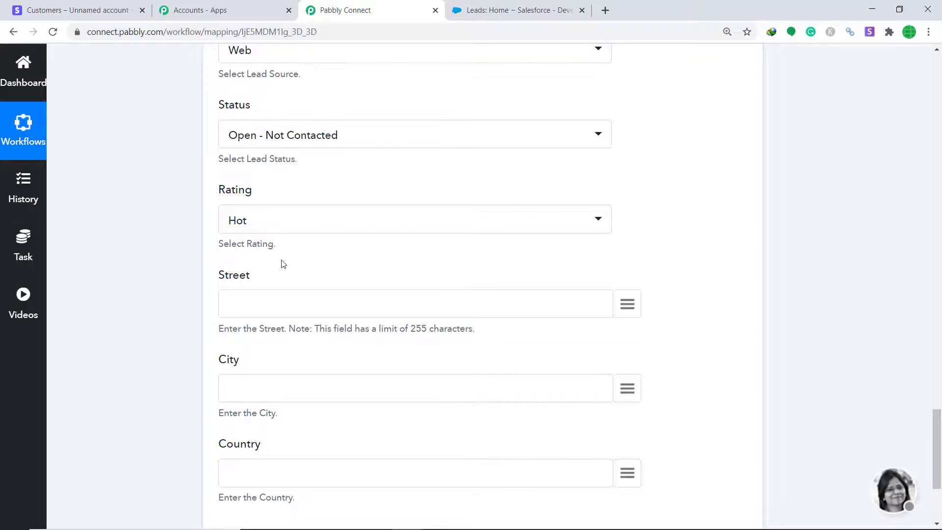
pyautogui.scroll(-1, 283, 263)
pyautogui.scroll(-1, 459, 218)
pyautogui.click(632, 184)
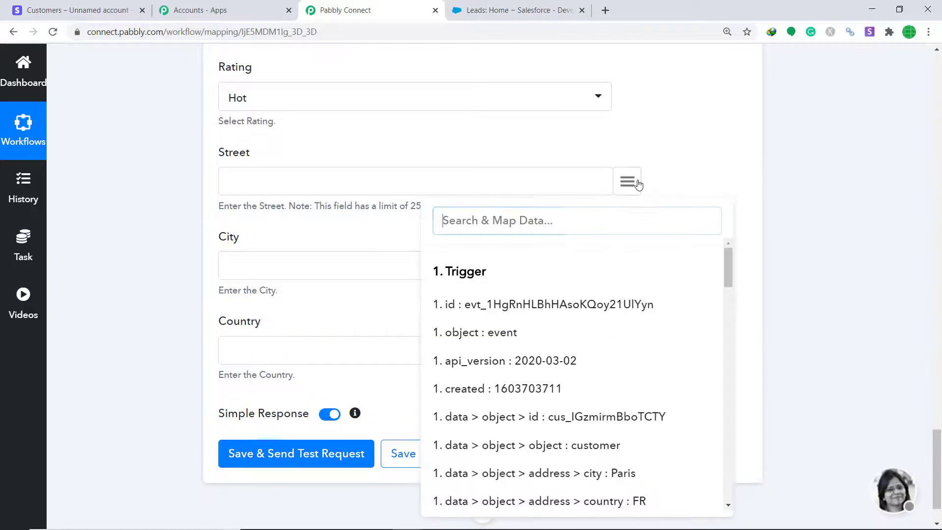
pyautogui.write('str')
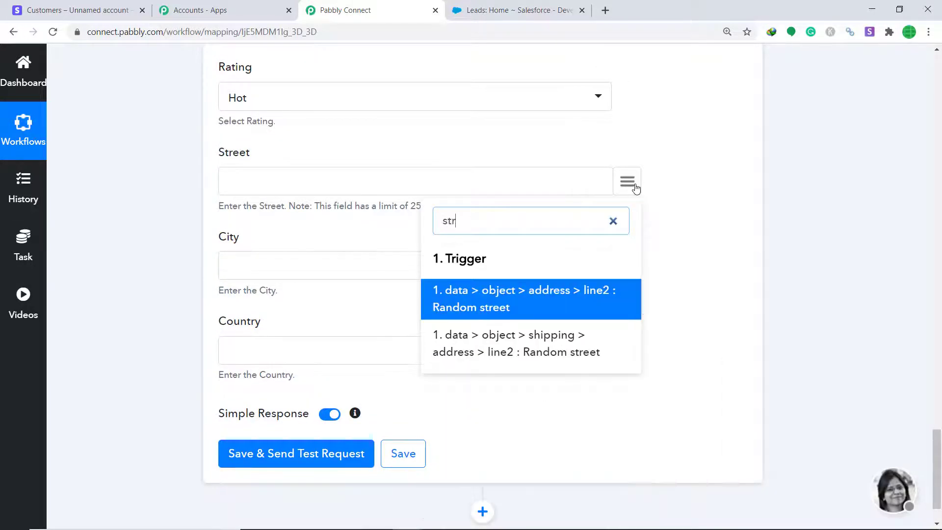
pyautogui.click(495, 300)
pyautogui.scroll(-1, 610, 288)
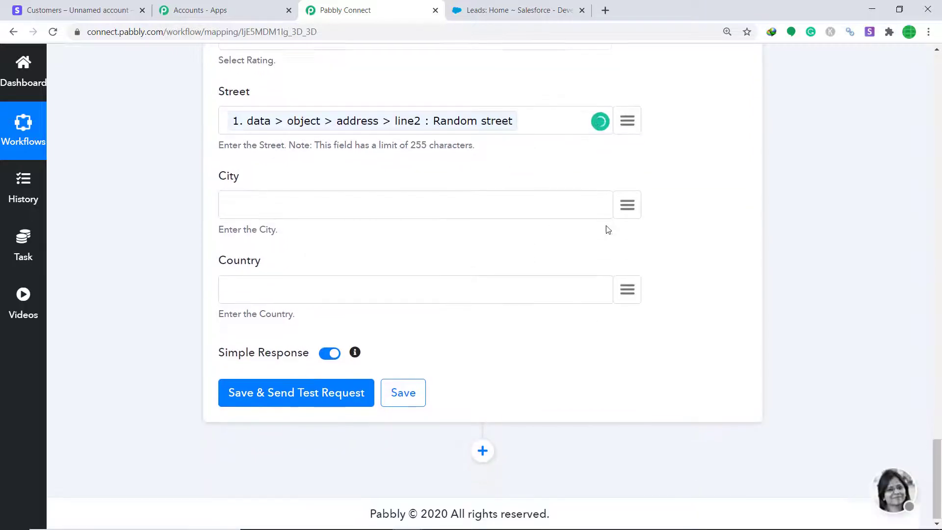
pyautogui.click(628, 205)
pyautogui.write('cit')
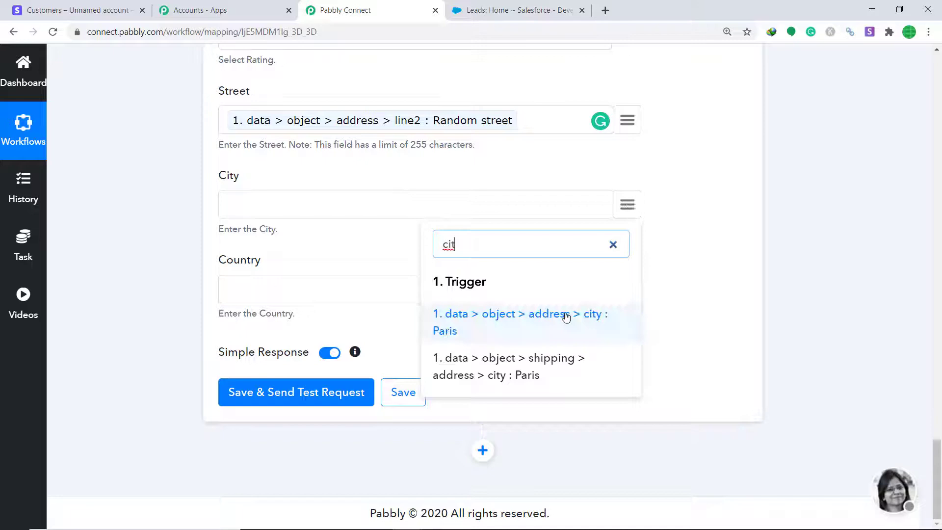
pyautogui.click(564, 314)
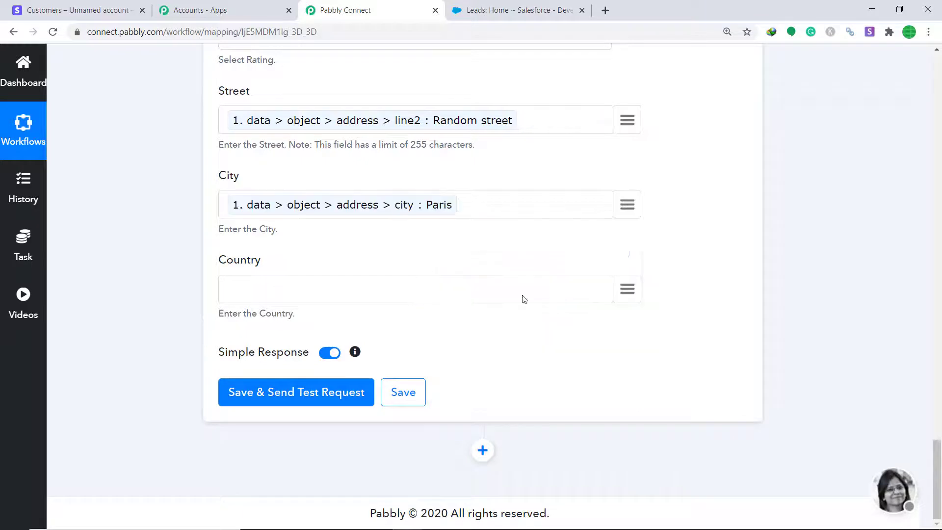
pyautogui.click(627, 289)
pyautogui.write('cou')
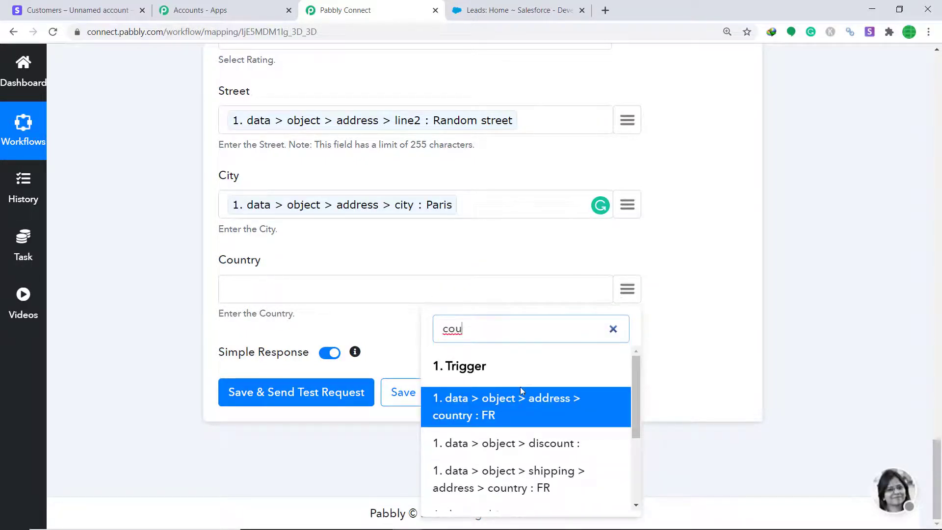
pyautogui.click(515, 405)
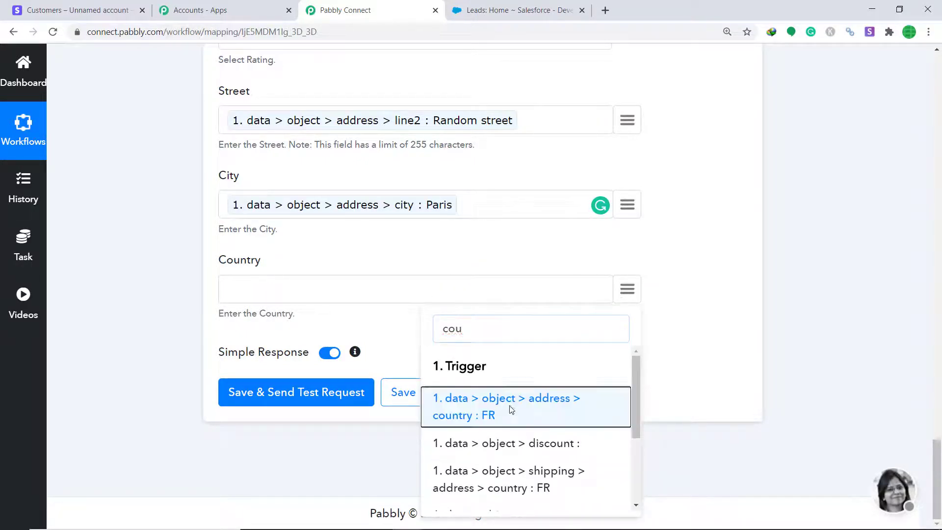
# Save the lead mapping, get a success 1 test response, and switch to Salesforce
pyautogui.click(276, 398)
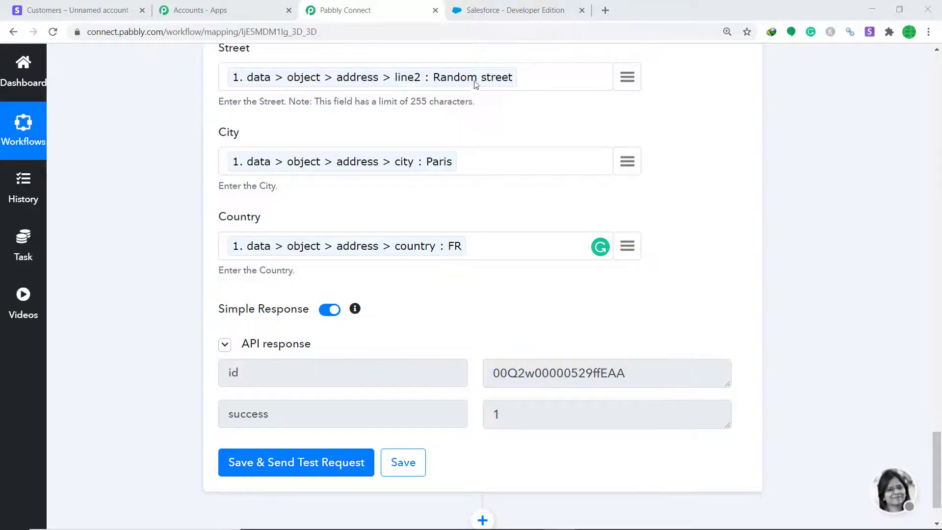
pyautogui.click(493, 13)
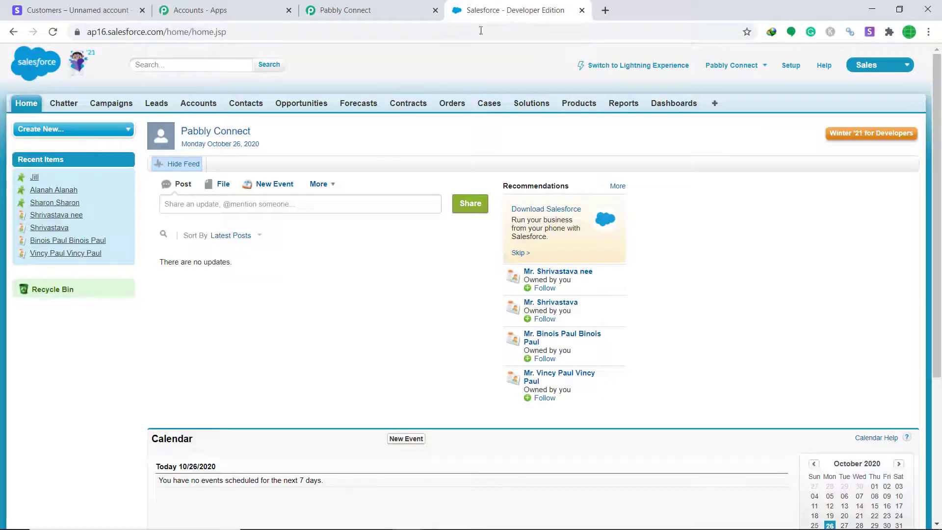
# Review the newest Salesforce lead's company Facebook and Paris, FR address, then return to the workflow
pyautogui.click(156, 106)
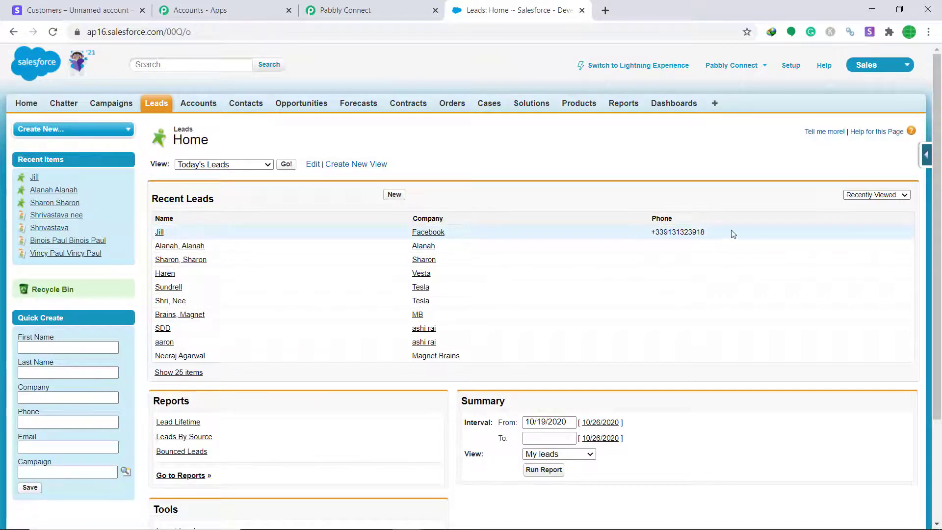
pyautogui.click(160, 233)
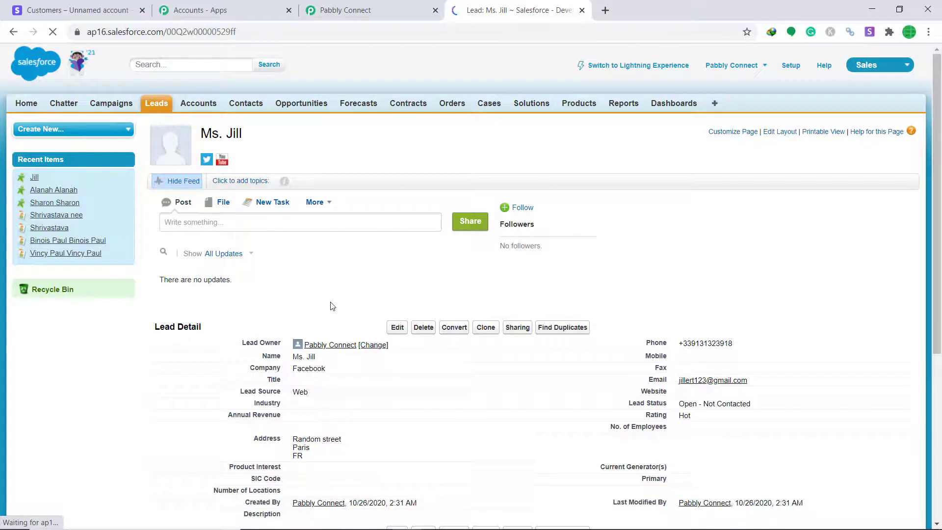
pyautogui.scroll(-1, 332, 294)
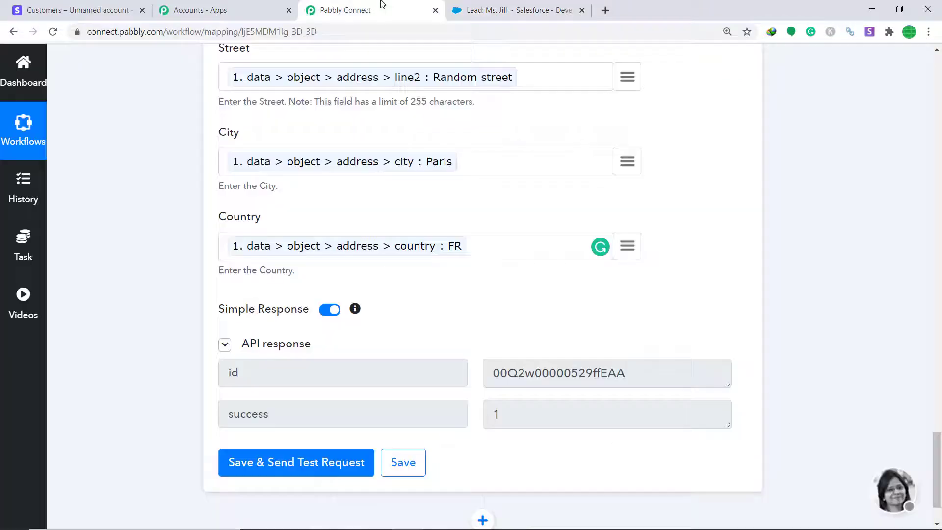
pyautogui.click(382, 8)
pyautogui.moveTo(937, 446); pyautogui.dragTo(936, 224)
# Collapse the Salesforce Create Lead and Stripe New Customer step cards
pyautogui.click(586, 269)
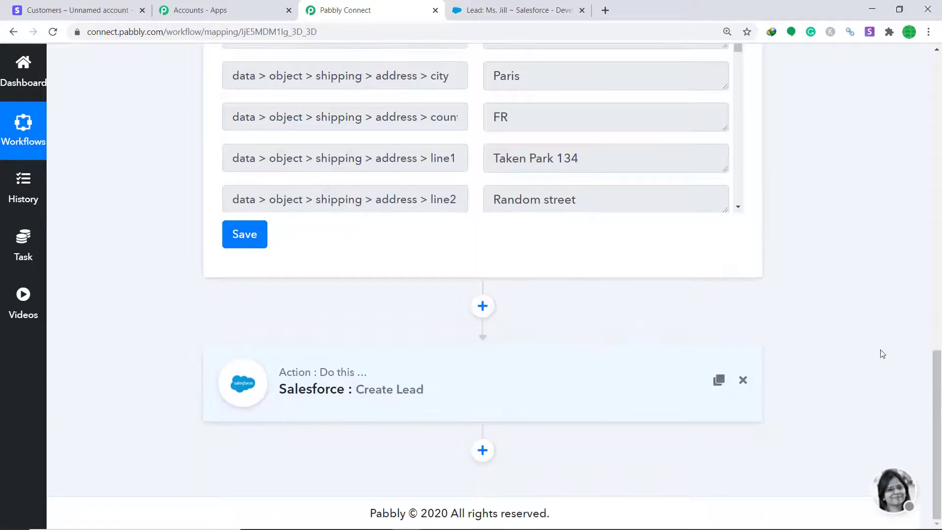
pyautogui.moveTo(941, 385); pyautogui.dragTo(940, 90)
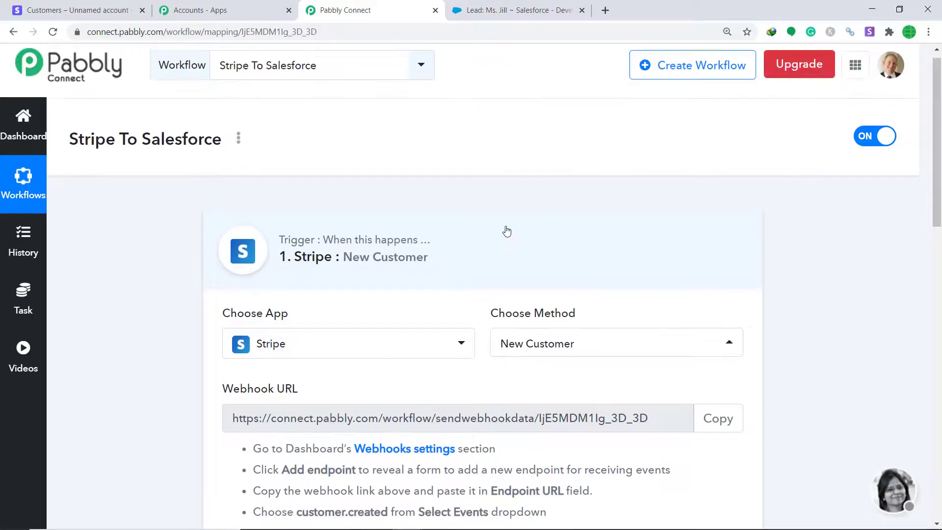
pyautogui.click(504, 231)
pyautogui.scroll(-1, 941, 234)
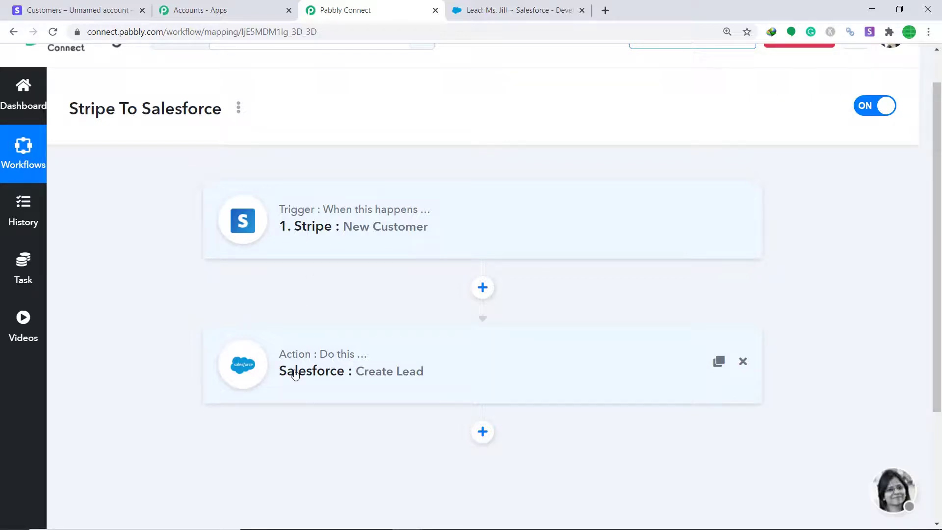
pyautogui.click(111, 8)
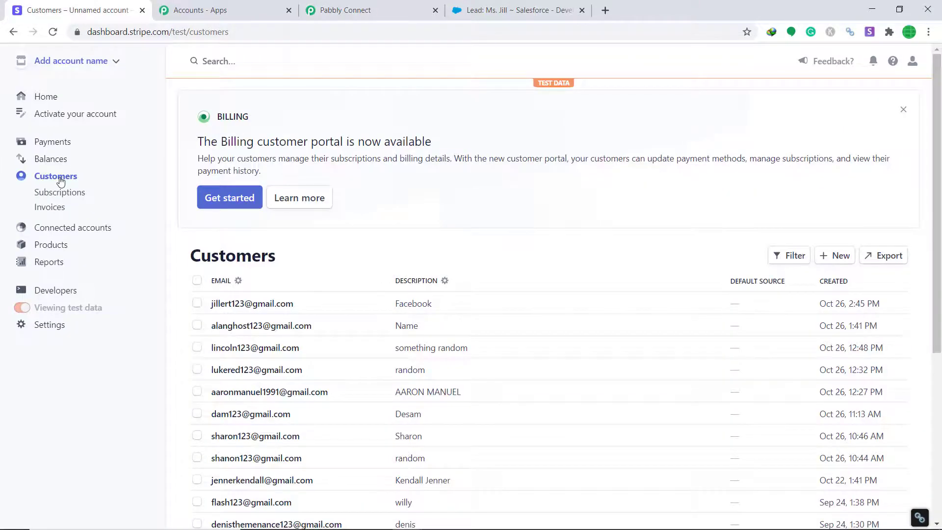
# Start a new Stripe customer with a name, account email and description Apple; search billing countries for 'ind'
pyautogui.click(844, 256)
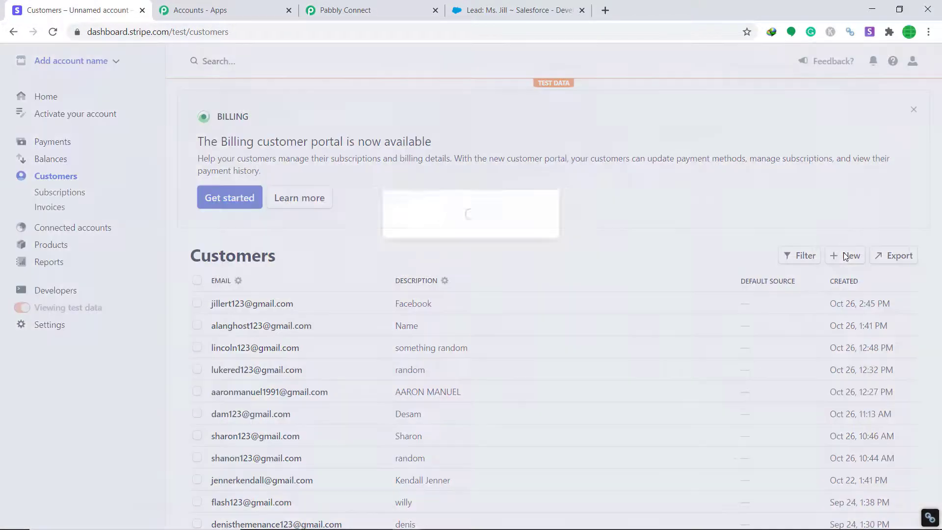
pyautogui.click(374, 168)
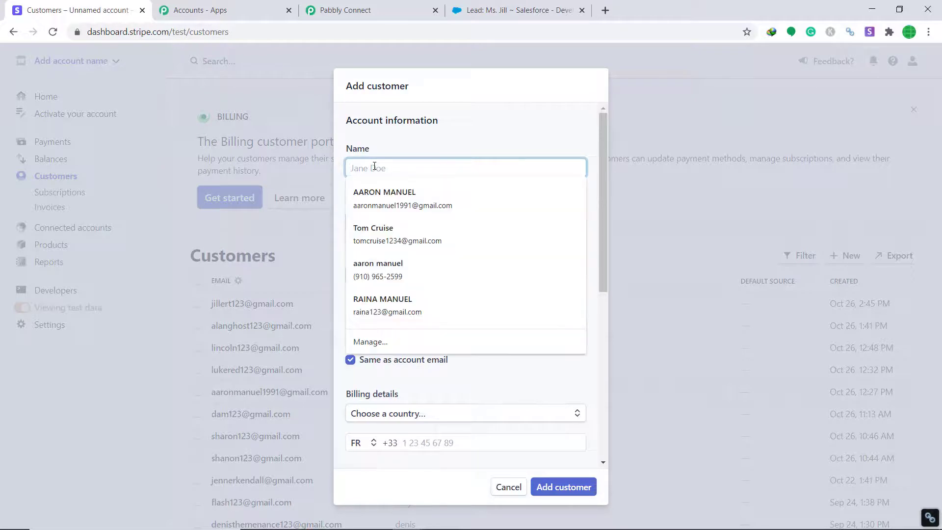
pyautogui.write('H')
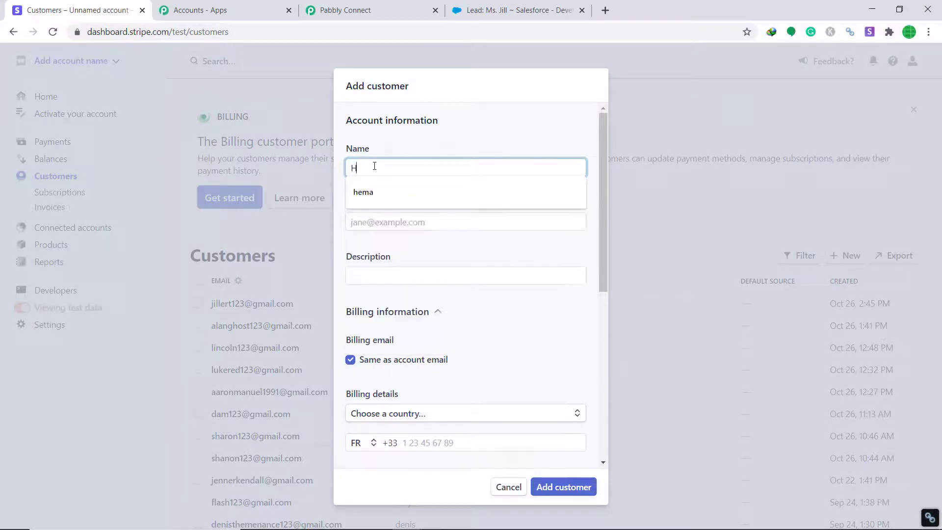
pyautogui.write('eather')
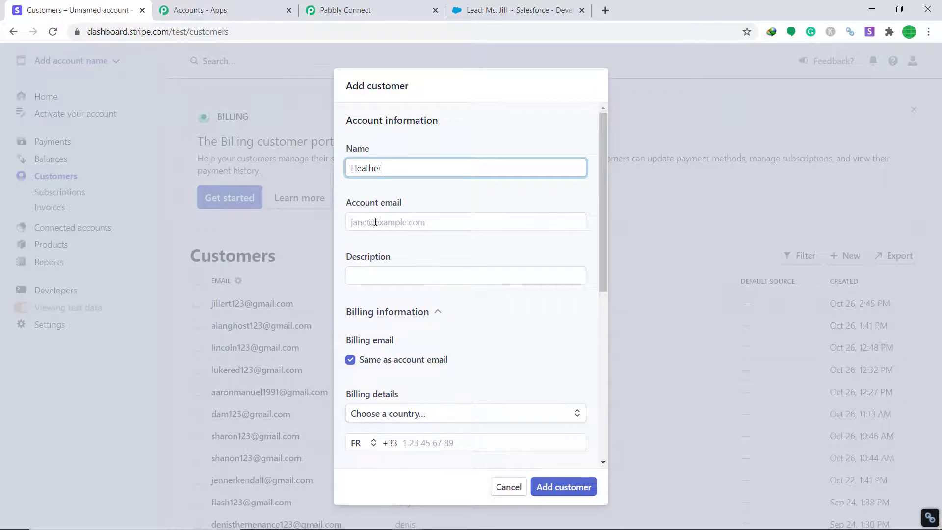
pyautogui.click(376, 222)
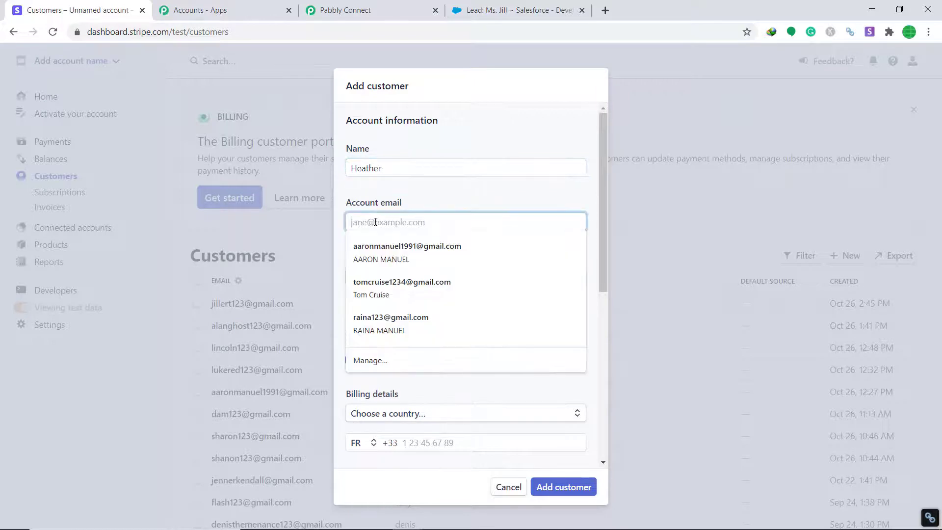
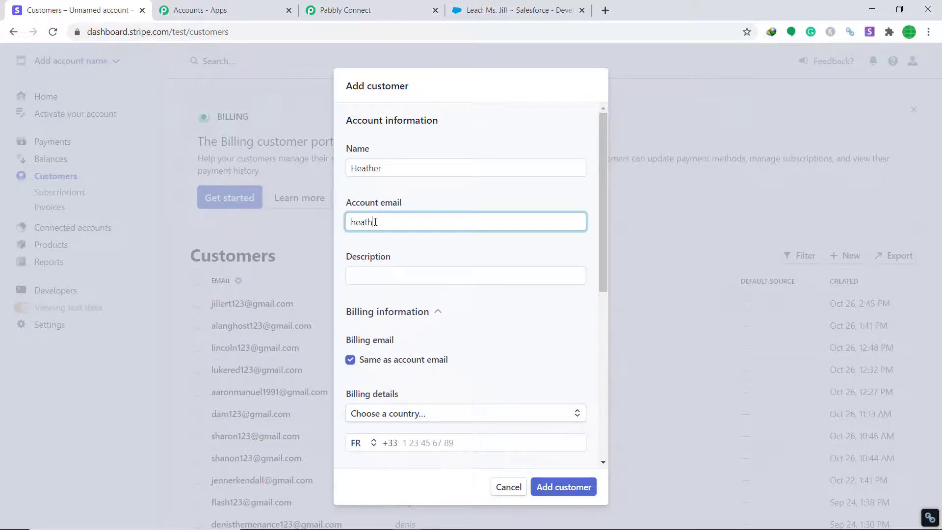
pyautogui.click(375, 268)
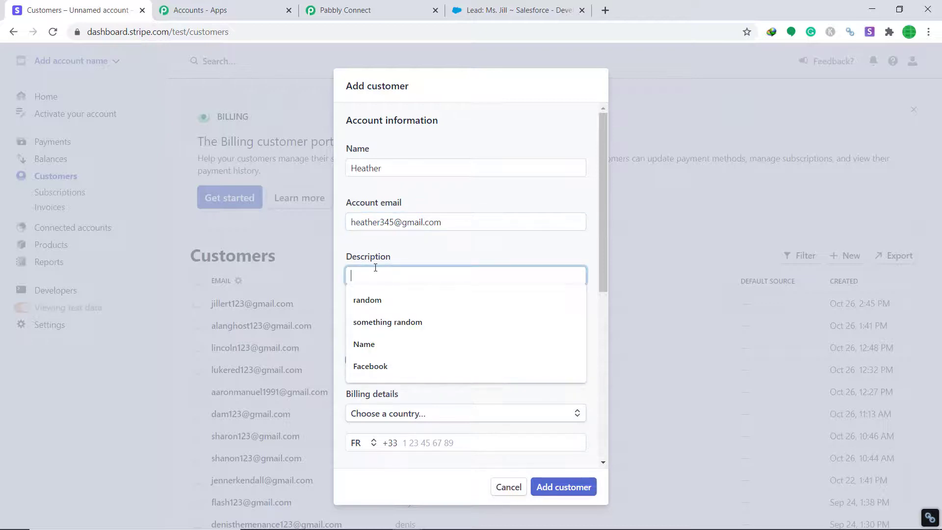
pyautogui.write('Apple')
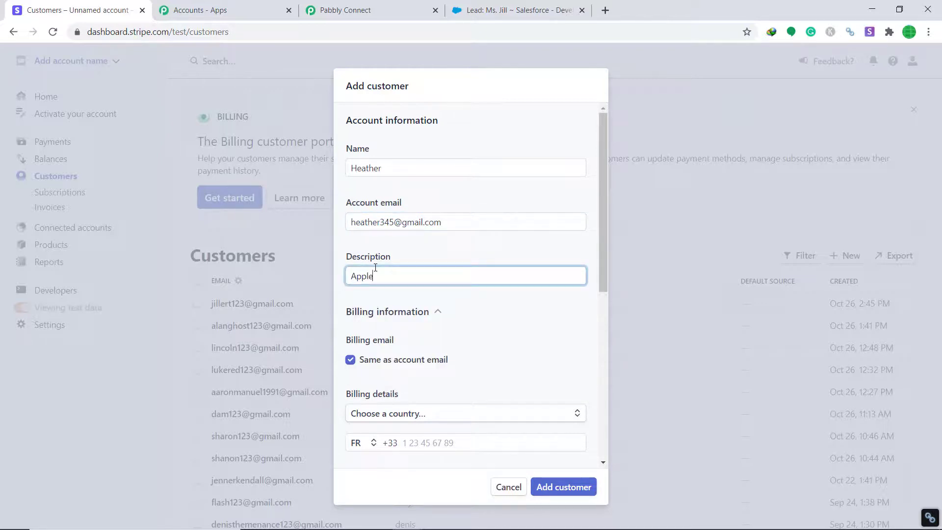
pyautogui.scroll(-3, 396, 287)
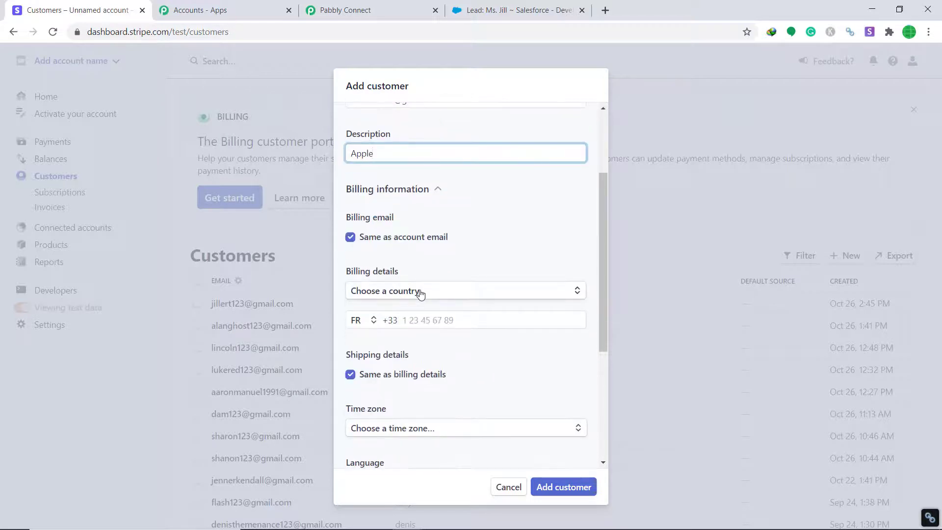
pyautogui.click(420, 292)
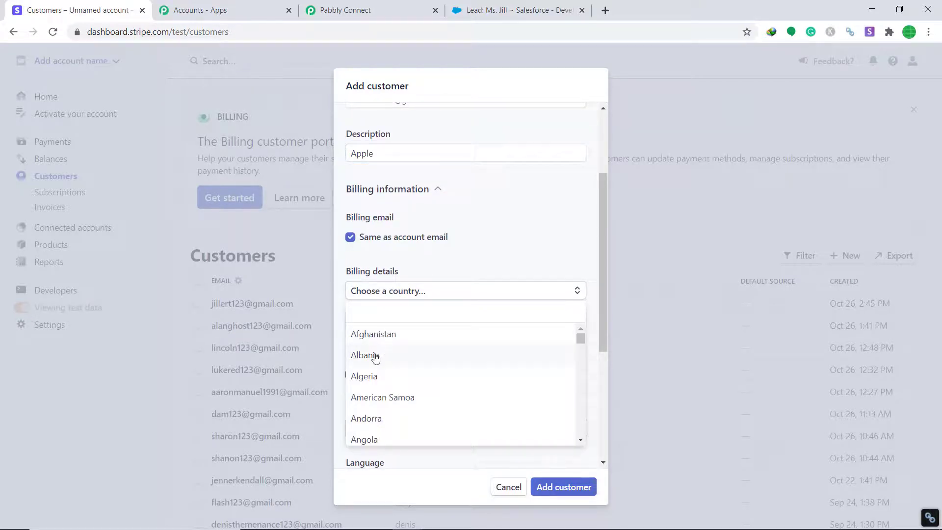
pyautogui.write('ind')
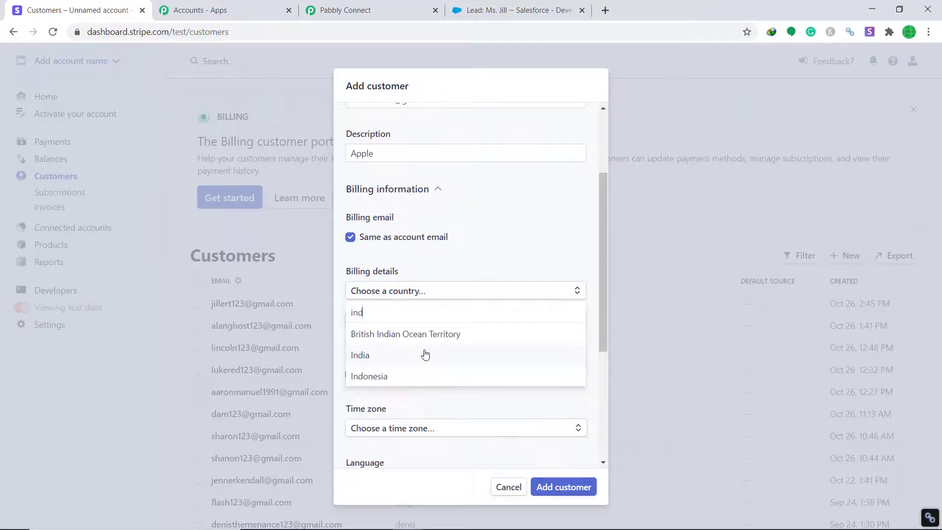
# Choose India as billing country and enter both address lines, the city and the postal code
pyautogui.click(383, 355)
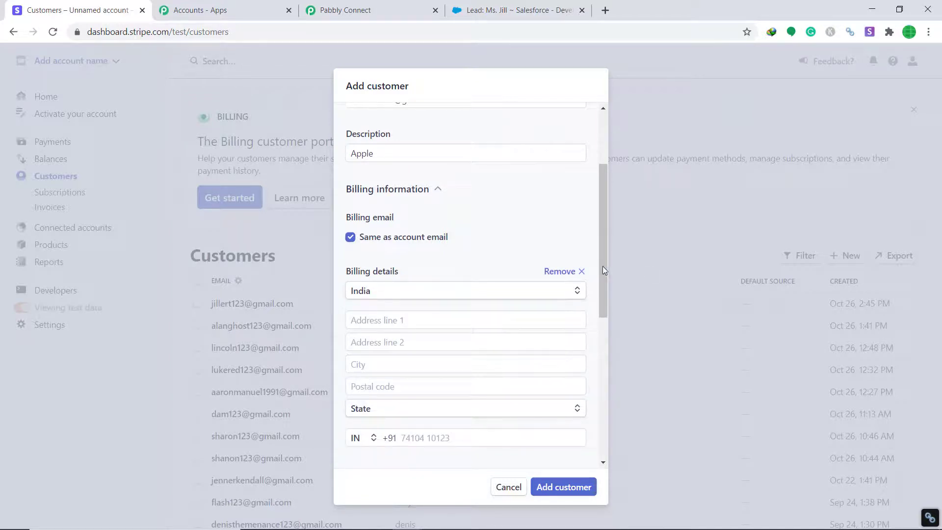
pyautogui.moveTo(603, 267); pyautogui.dragTo(605, 296)
pyautogui.click(365, 252)
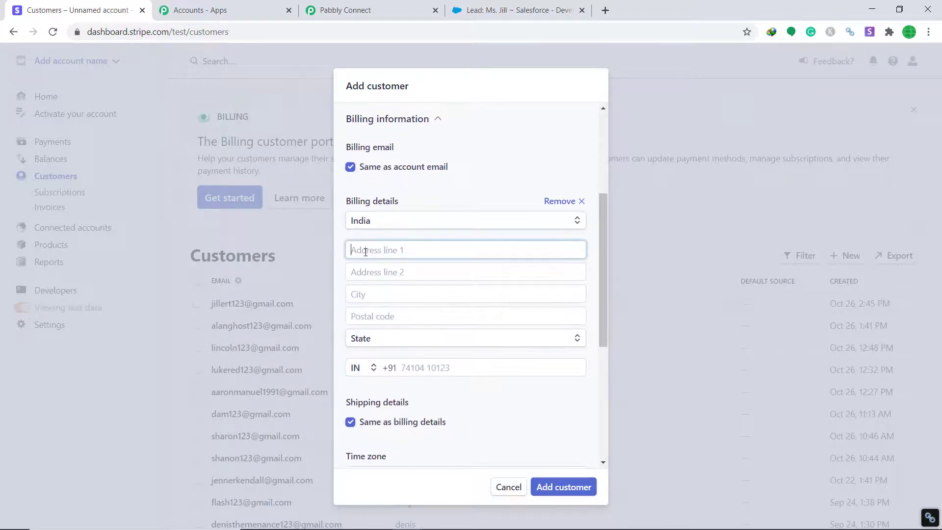
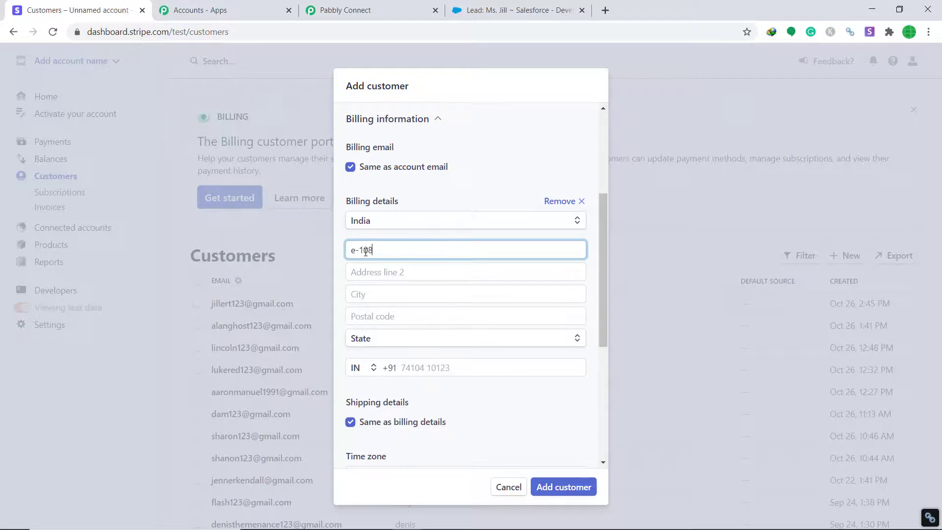
pyautogui.click(375, 271)
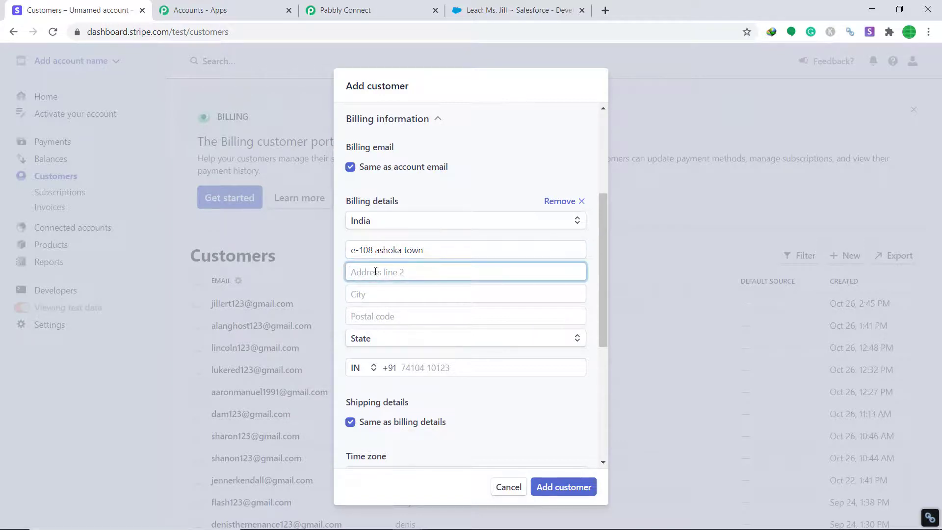
pyautogui.write('near town square')
pyautogui.click(376, 291)
pyautogui.write('bhop')
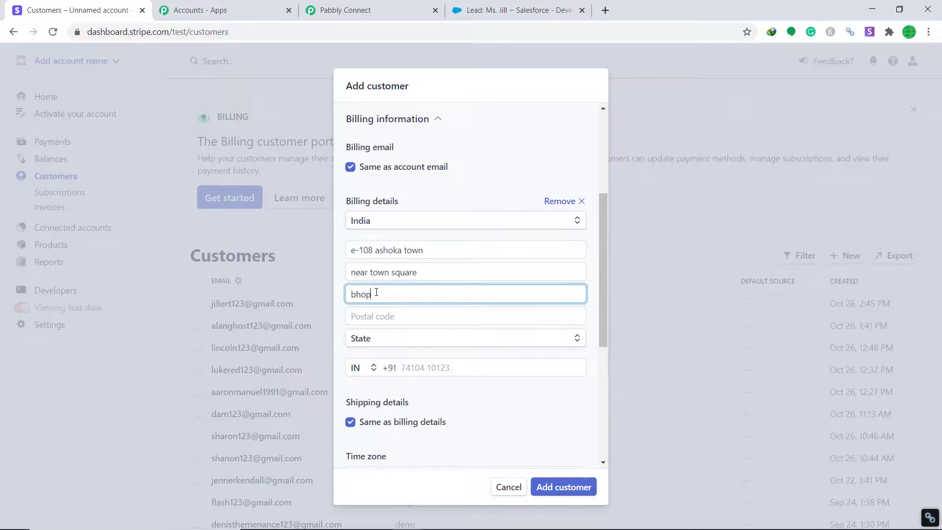
pyautogui.write('al')
pyautogui.click(372, 312)
pyautogui.write('46')
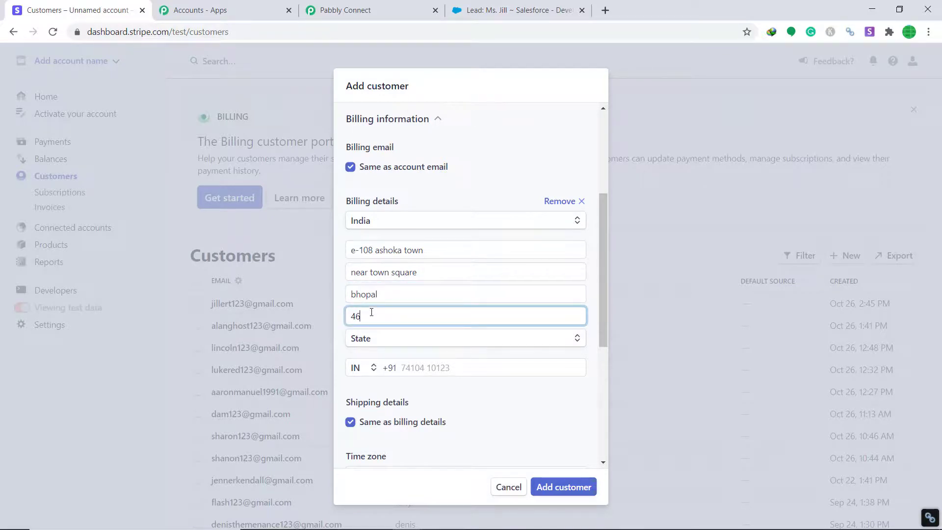
pyautogui.write('2024')
# Set the state to Madhya Pradesh and enter the customer's phone number
pyautogui.click(395, 341)
pyautogui.click(395, 321)
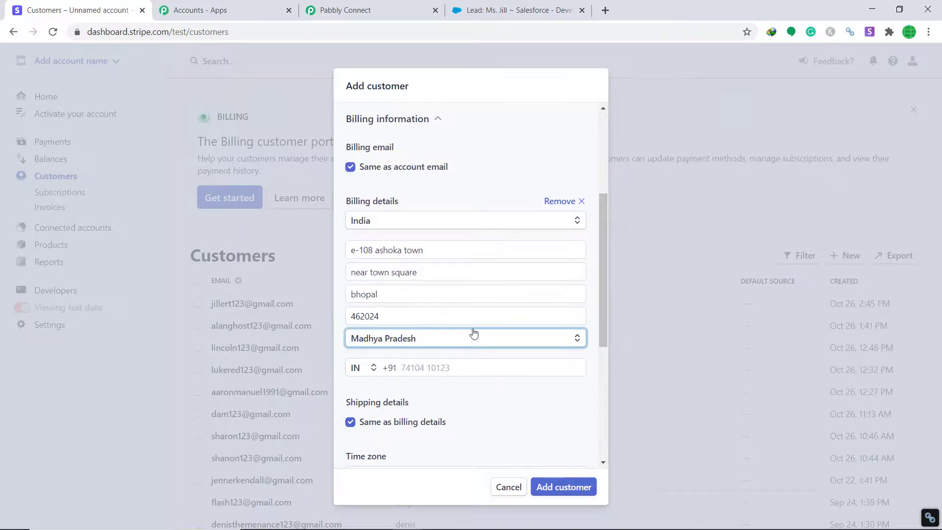
pyautogui.scroll(-3, 473, 332)
pyautogui.click(411, 246)
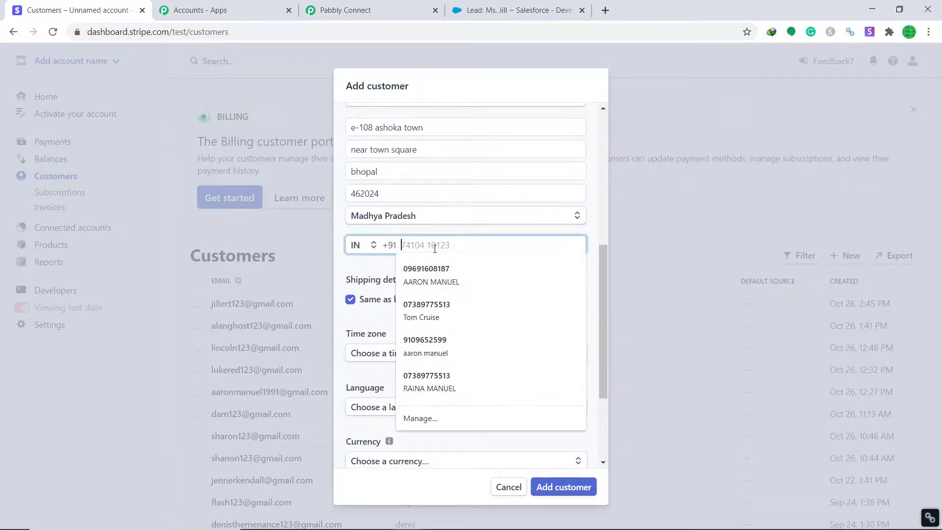
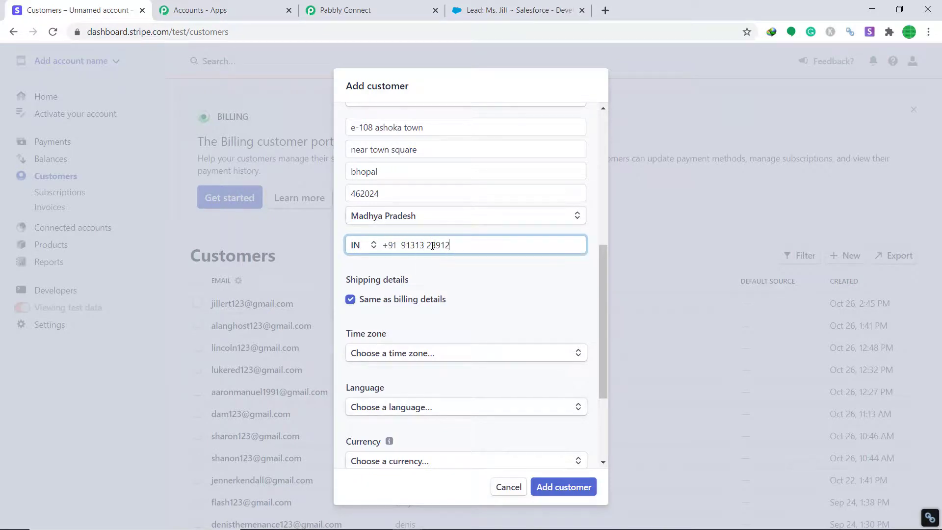
pyautogui.scroll(-3, 425, 260)
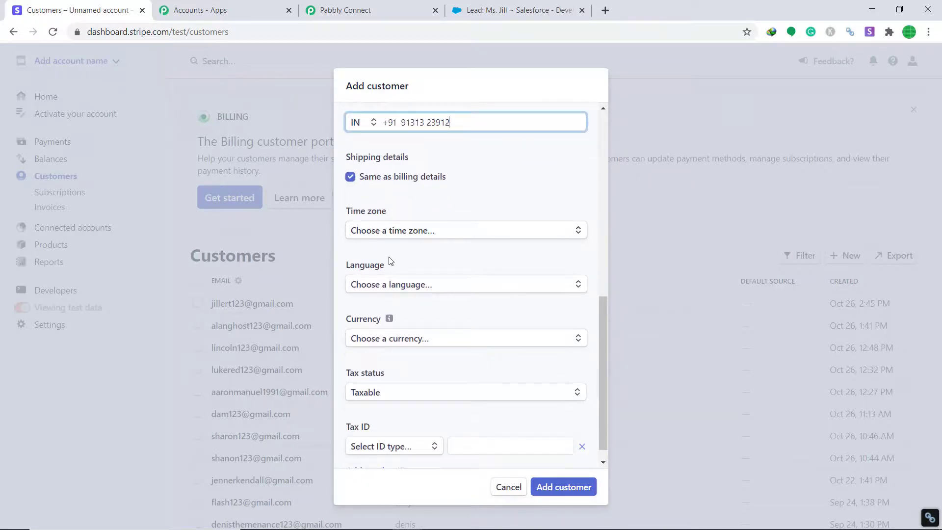
# Set the customer's language to English
pyautogui.scroll(-1, 407, 255)
pyautogui.click(426, 267)
pyautogui.write('h')
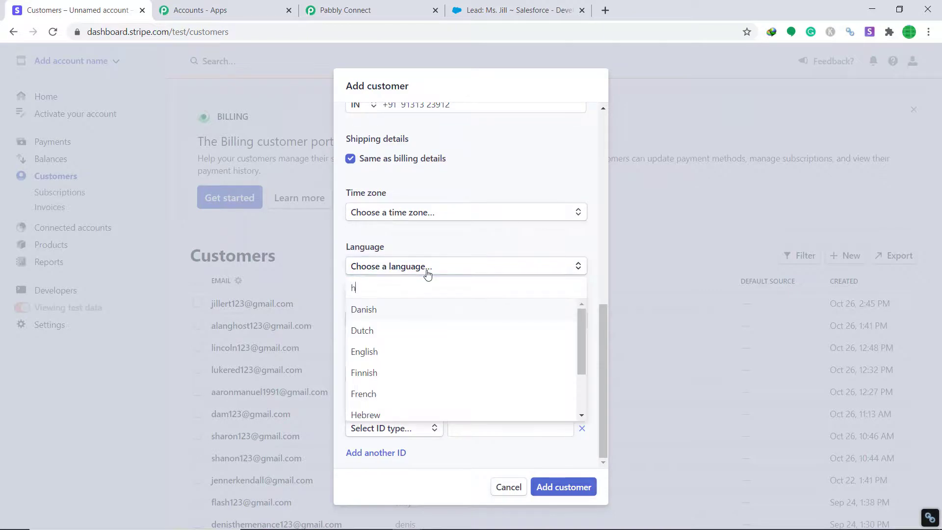
pyautogui.write('ind')
pyautogui.press('BackSpace')
pyautogui.press('BackSpace')
pyautogui.press('BackSpace')
pyautogui.press('BackSpace')
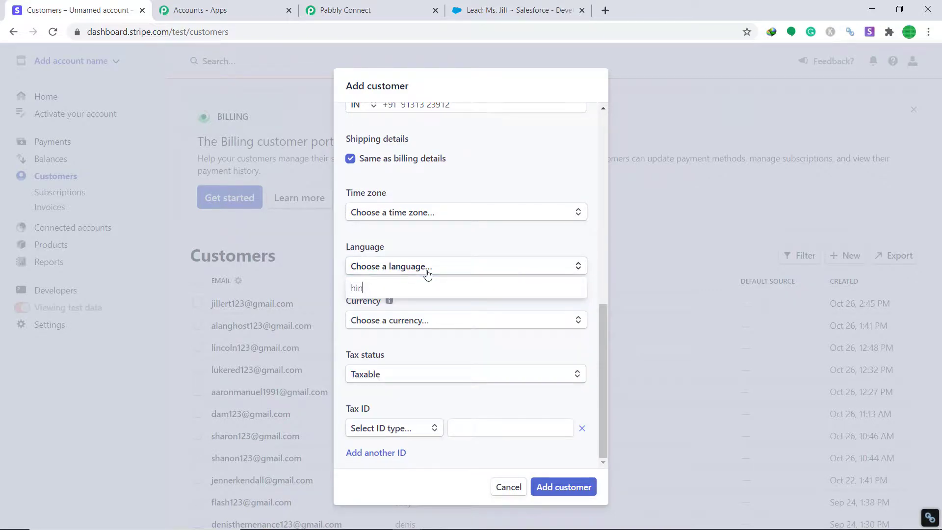
pyautogui.write('eng')
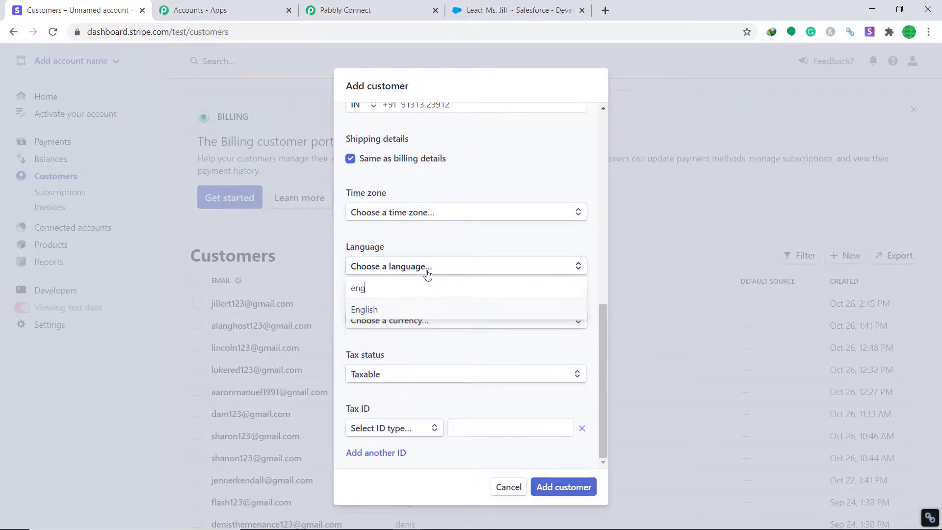
pyautogui.click(397, 312)
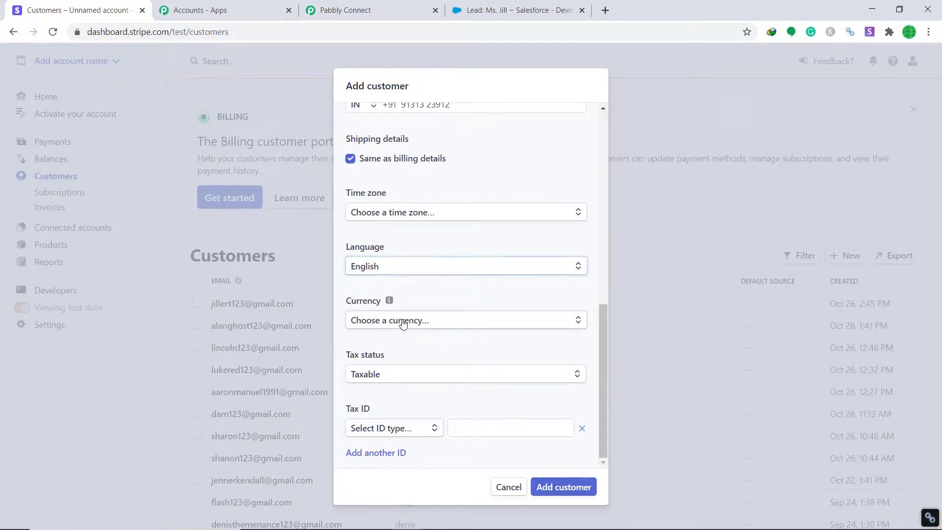
# Set the currency to INR - Indian Rupee and add the customer
pyautogui.click(402, 321)
pyautogui.write('ru')
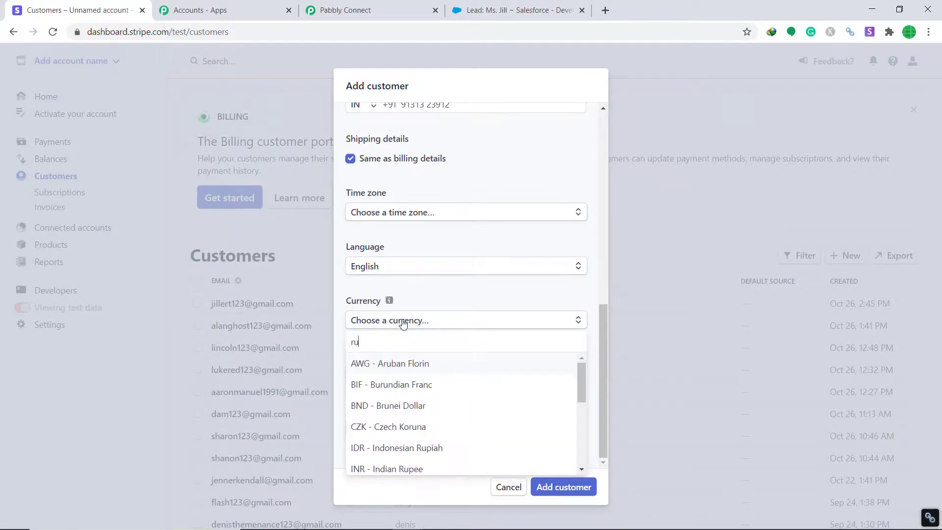
pyautogui.press('BackSpace')
pyautogui.press('BackSpace')
pyautogui.write('inr')
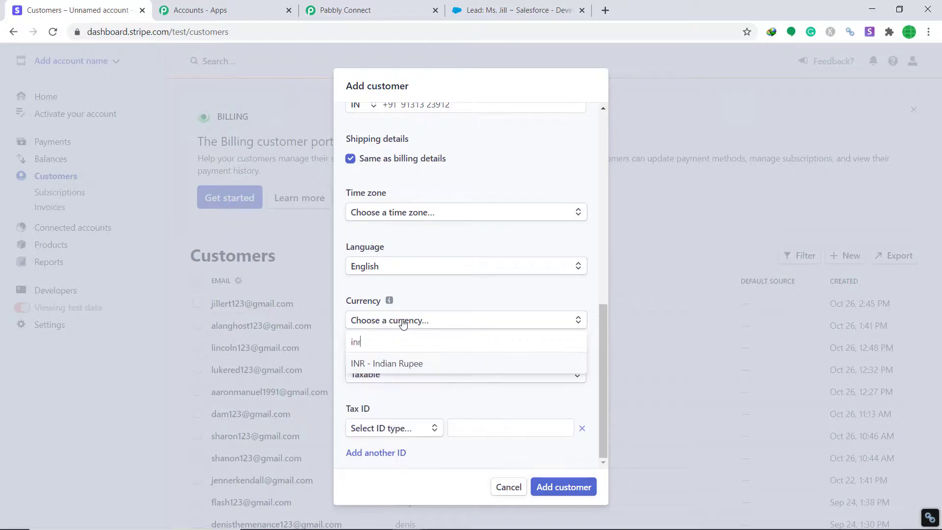
pyautogui.click(403, 367)
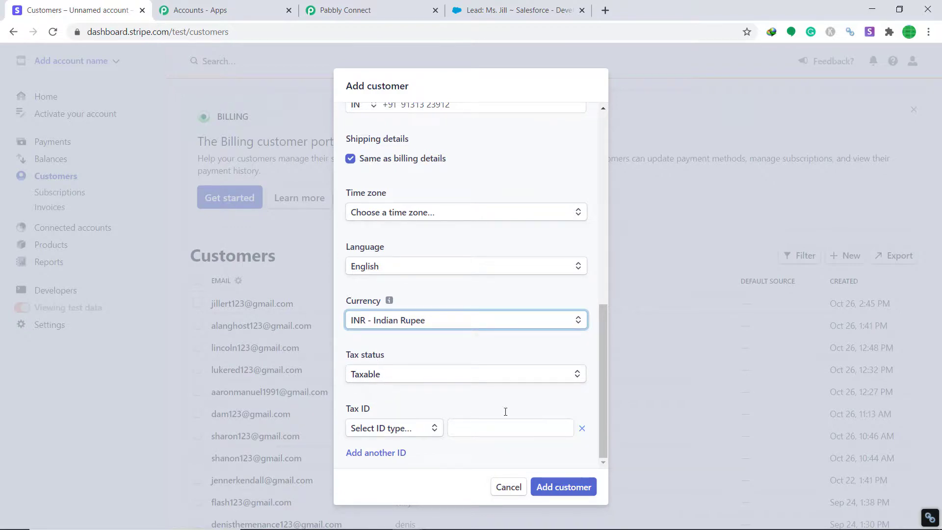
pyautogui.click(556, 493)
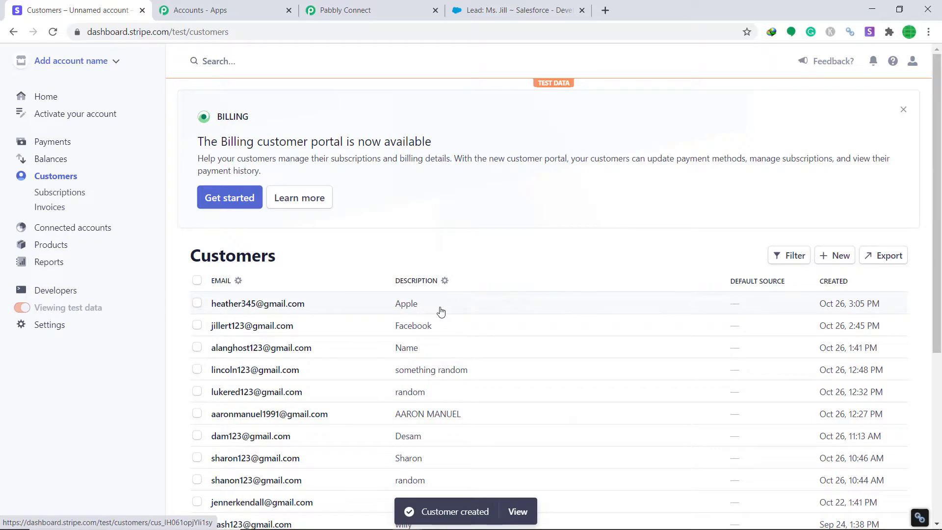
# In Salesforce Leads, open the newest lead showing company Apple and its Indian address
pyautogui.click(506, 10)
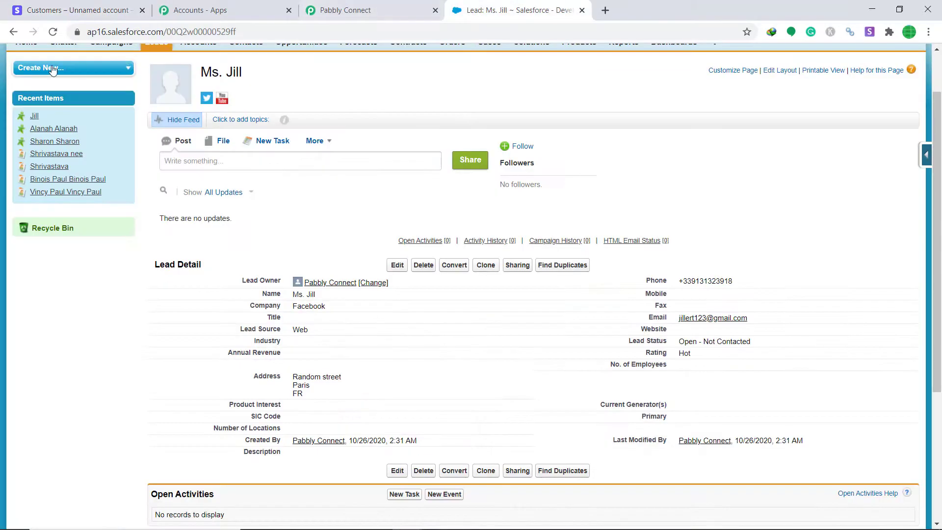
pyautogui.scroll(1, 206, 166)
pyautogui.scroll(2, 207, 167)
pyautogui.click(160, 105)
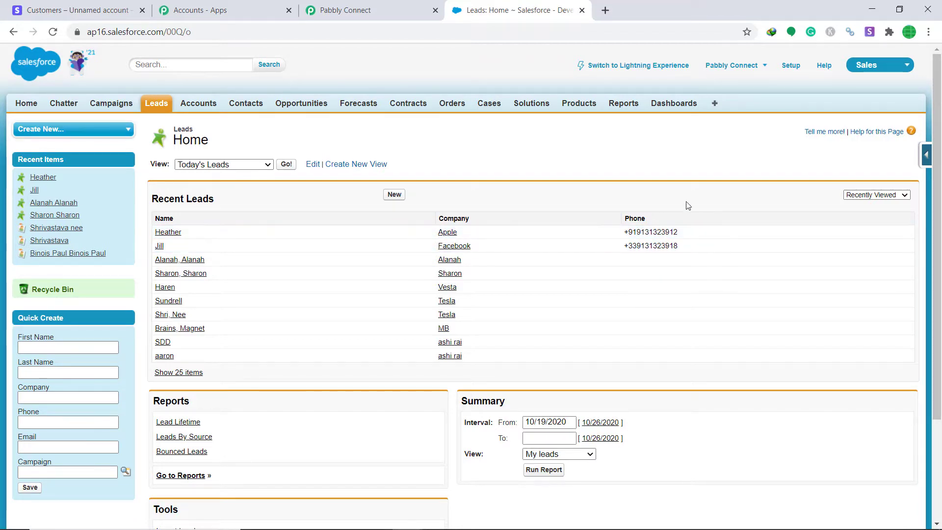
pyautogui.click(169, 232)
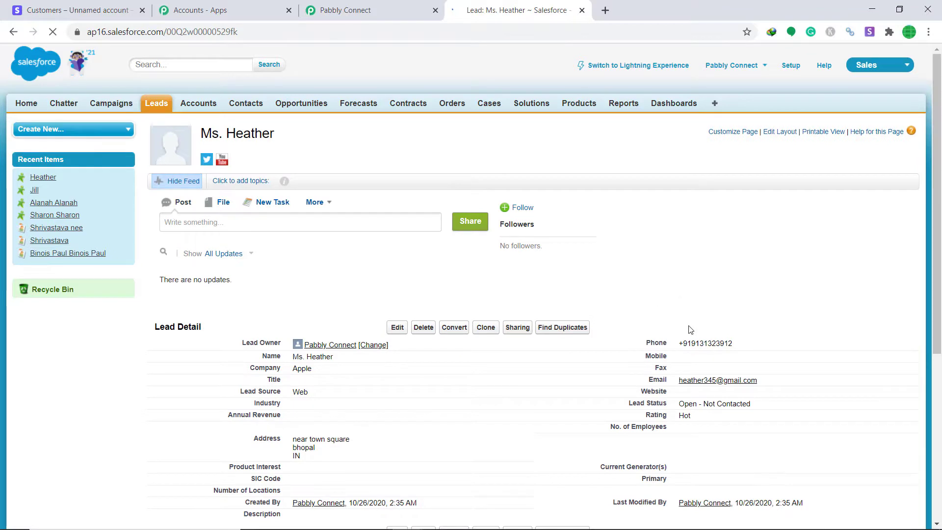
pyautogui.scroll(-3, 691, 330)
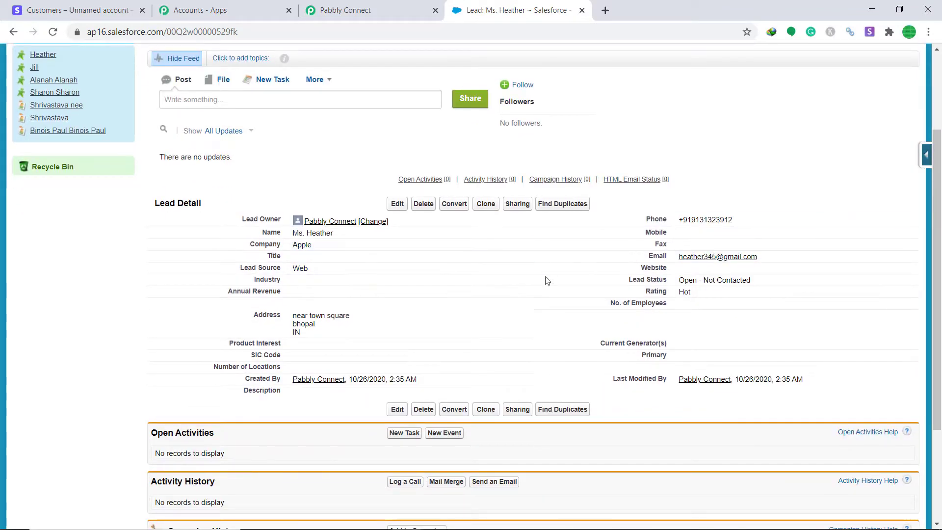